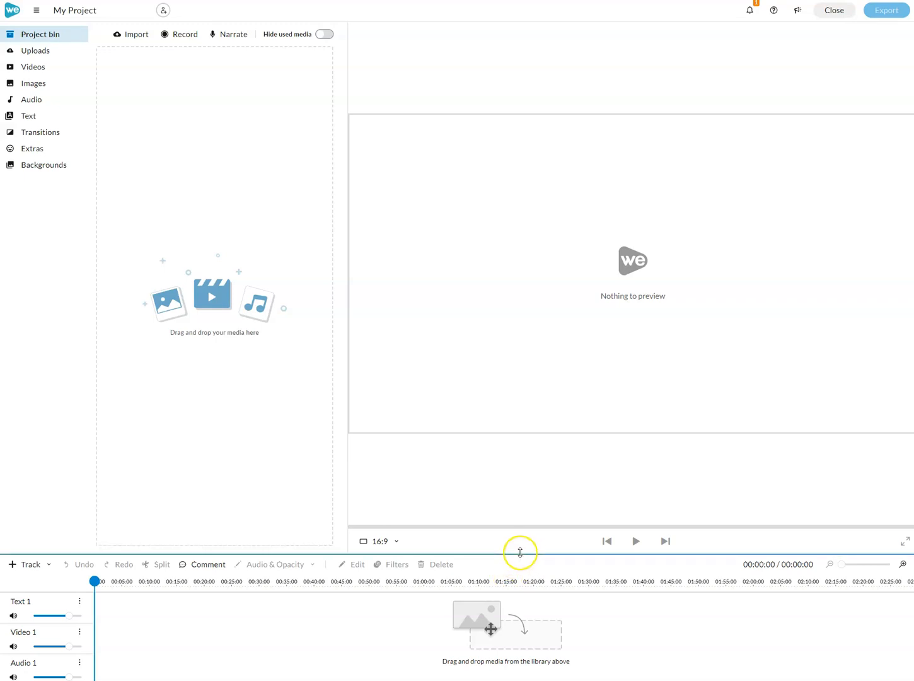
- Enlarge the timeline area of the project and delete the Video 1 track
left_click_drag(518, 553, 519, 425)
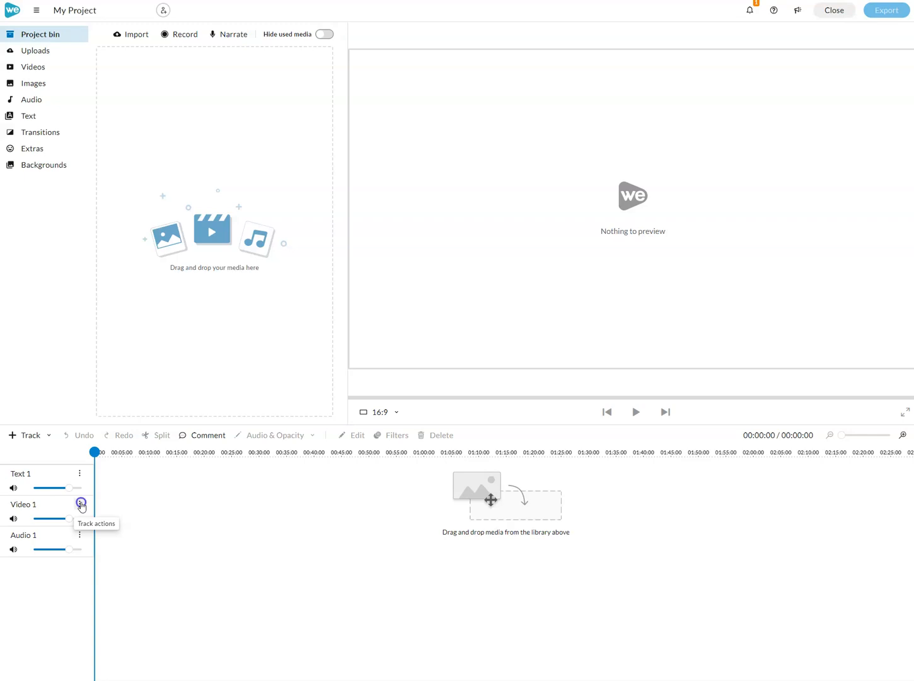
left_click(80, 505)
left_click(102, 507)
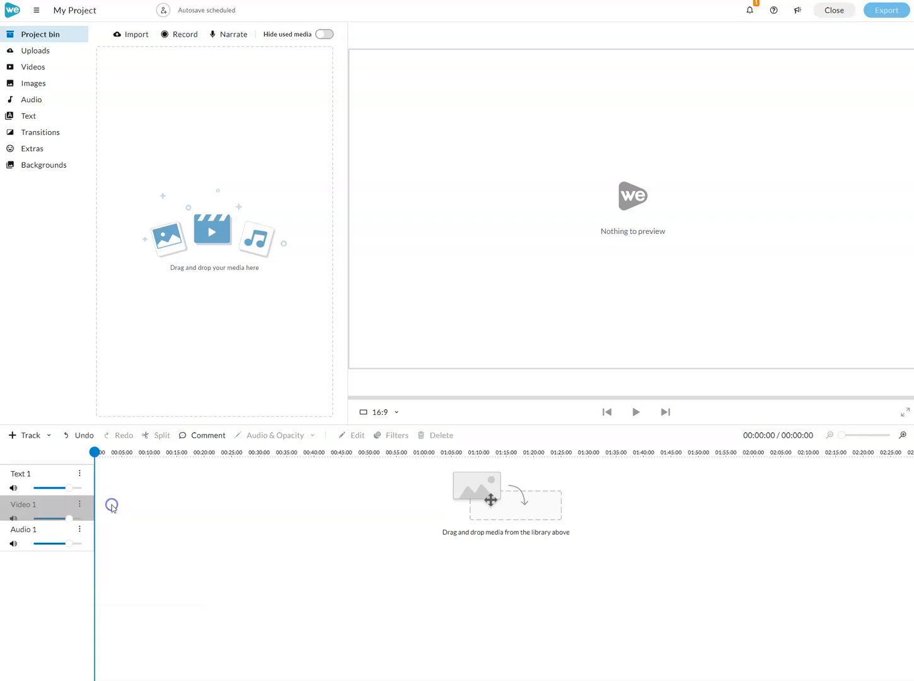
- Add three new tracks to the timeline
left_click(22, 439)
left_click(39, 454)
left_click(26, 440)
left_click(36, 454)
left_click(29, 441)
left_click(36, 453)
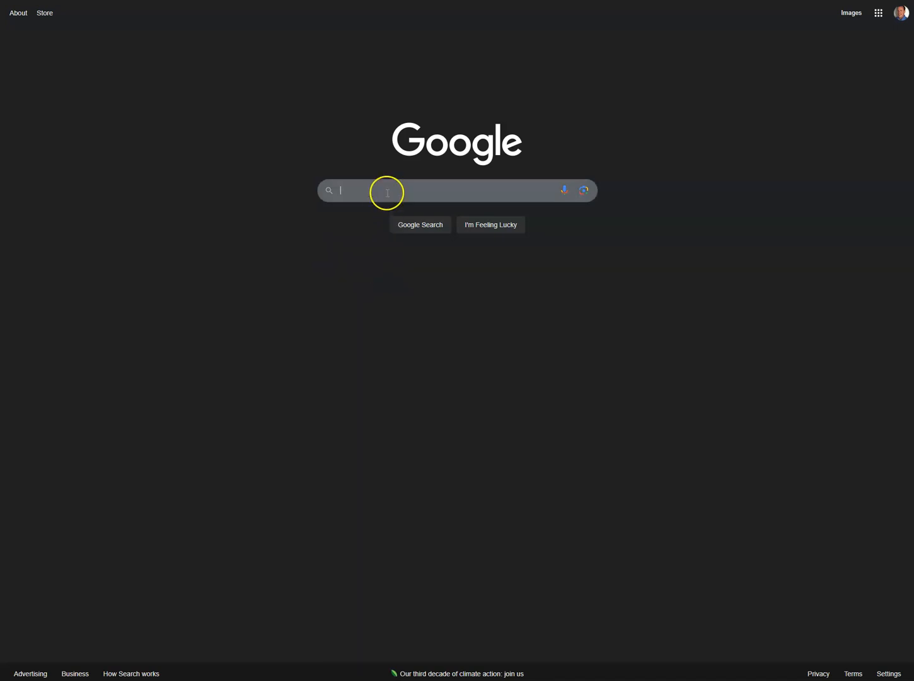
- Switch to Google, search for "blue sky landscape" and show the image results
left_click(387, 190)
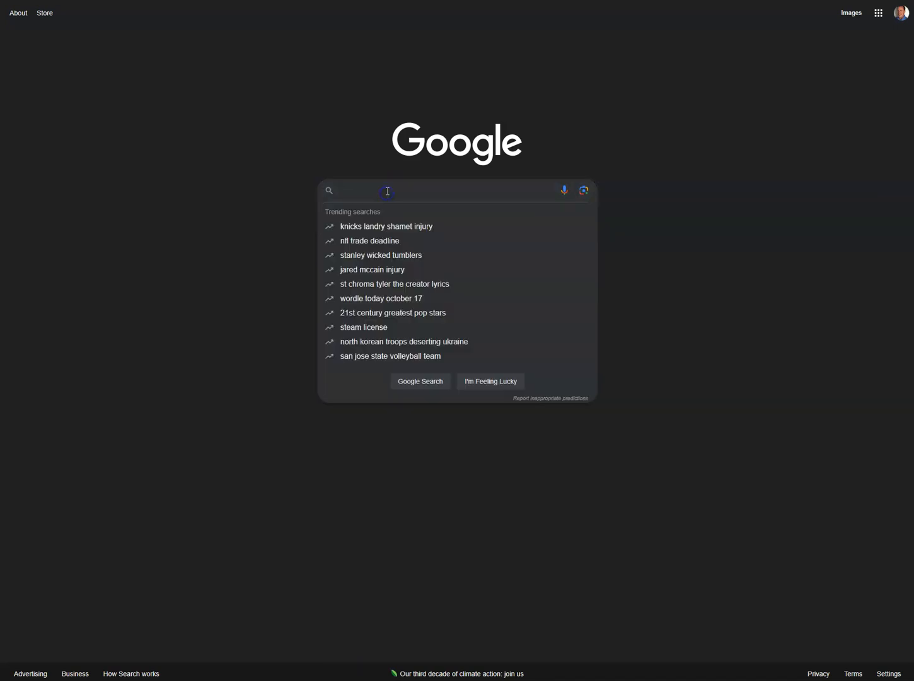
type("blue sky landsc")
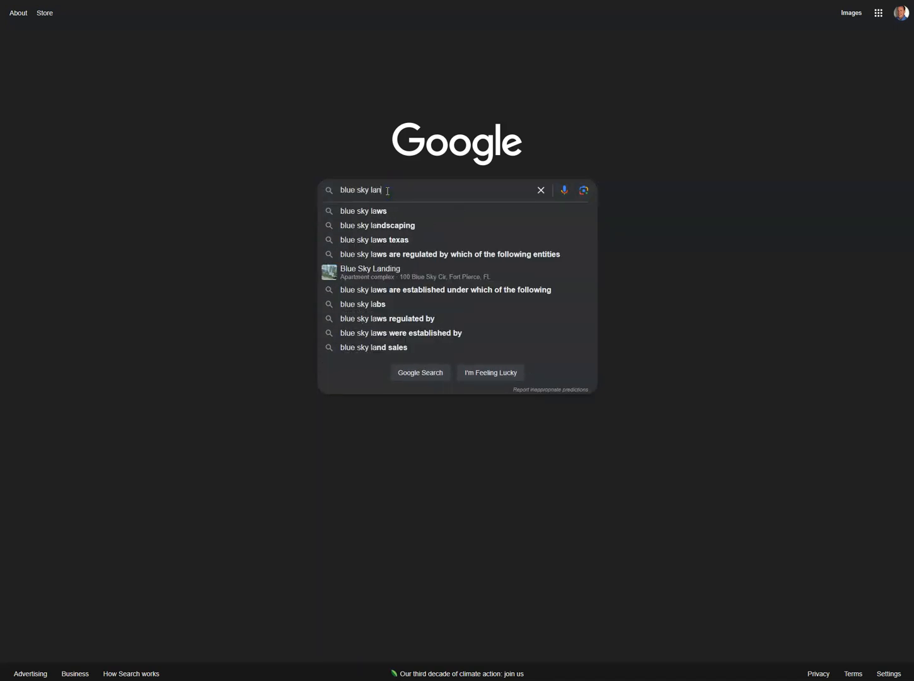
key("BackSpace")
key("BackSpace")
key("BackSpace")
key("BackSpace")
type("d")
key("BackSpace")
type("ndscape")
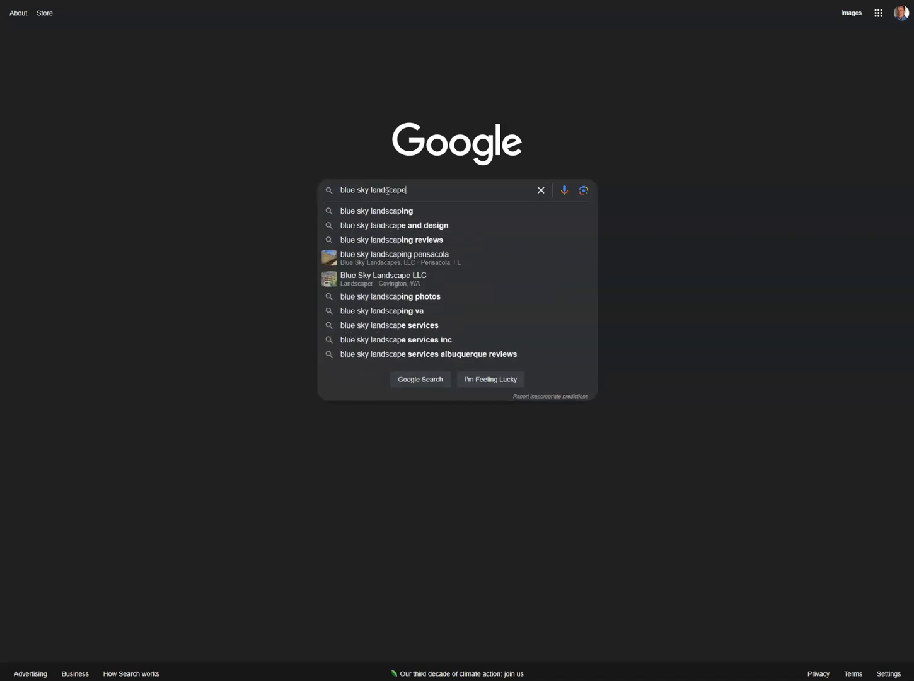
key("Return")
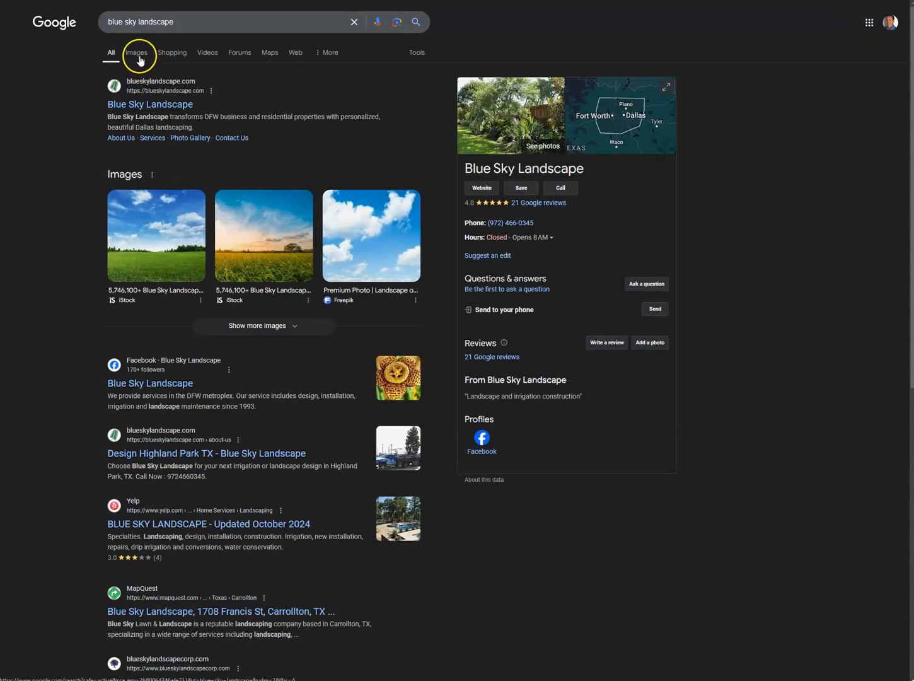
left_click(131, 56)
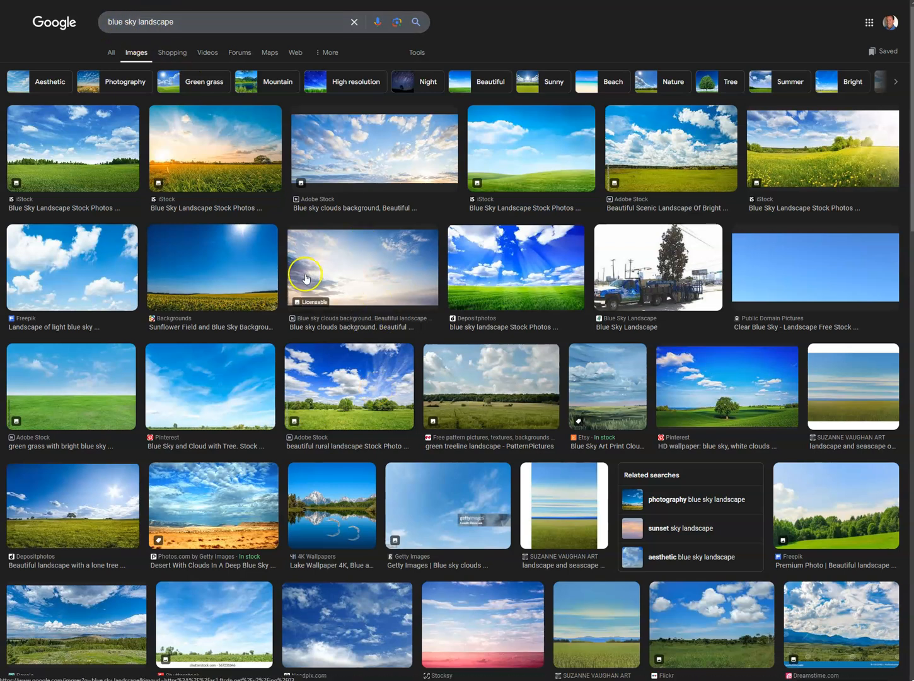
- Browse the image results and related pictures, and open the Wallpaper Flare preview of the snowy mountains and lake under a clear sky
scroll(456, 327, "down", 2)
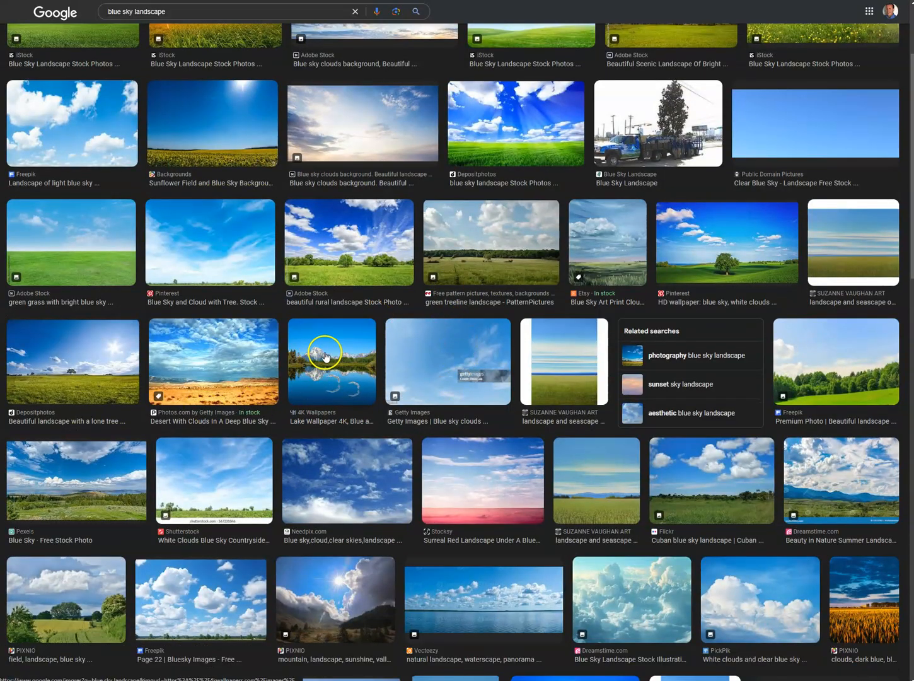
left_click(317, 374)
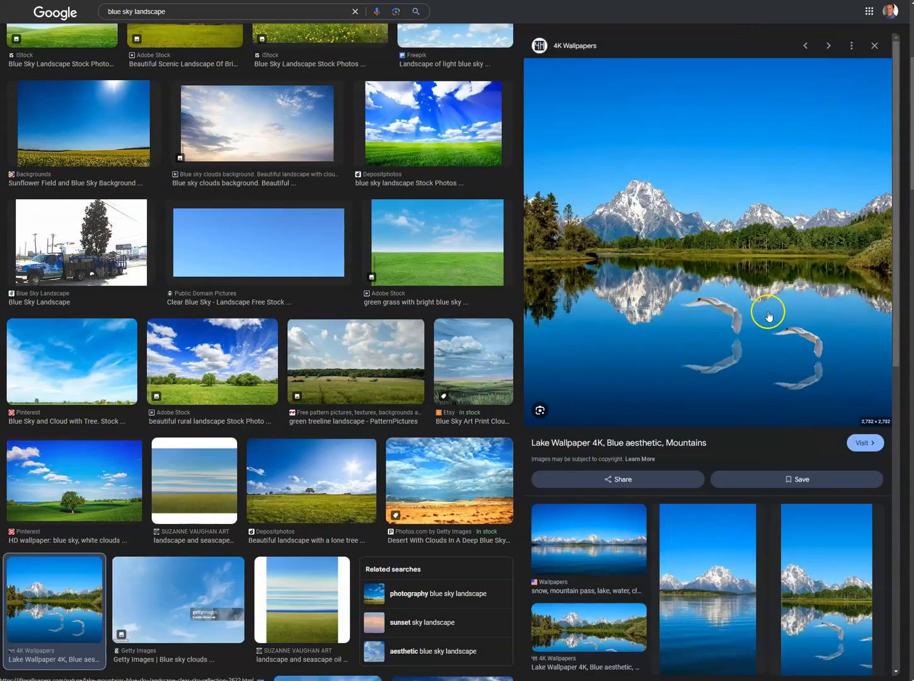
scroll(748, 300, "down", 5)
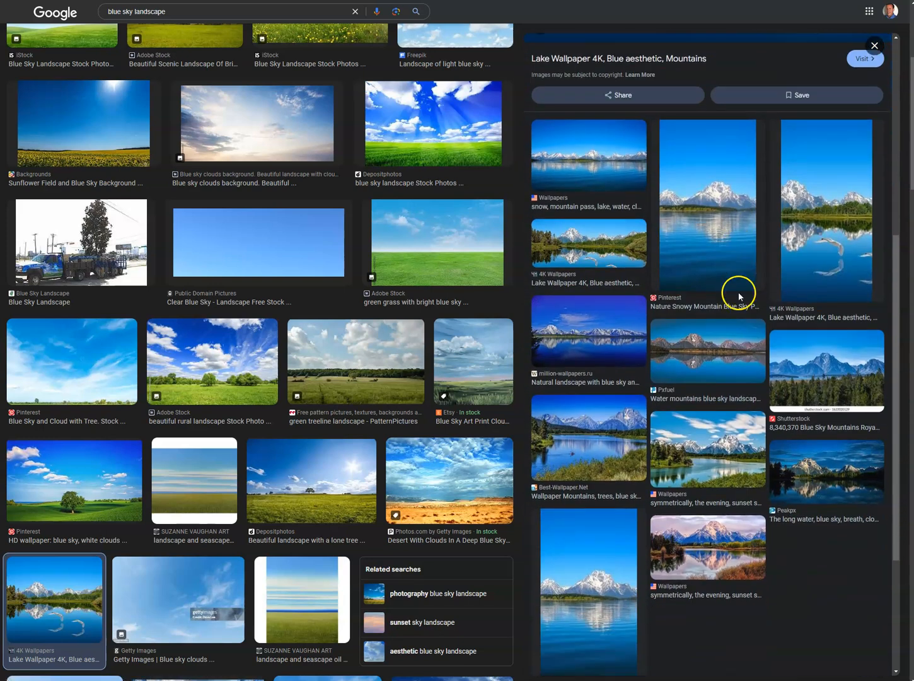
scroll(701, 276, "up", 1)
left_click(584, 222)
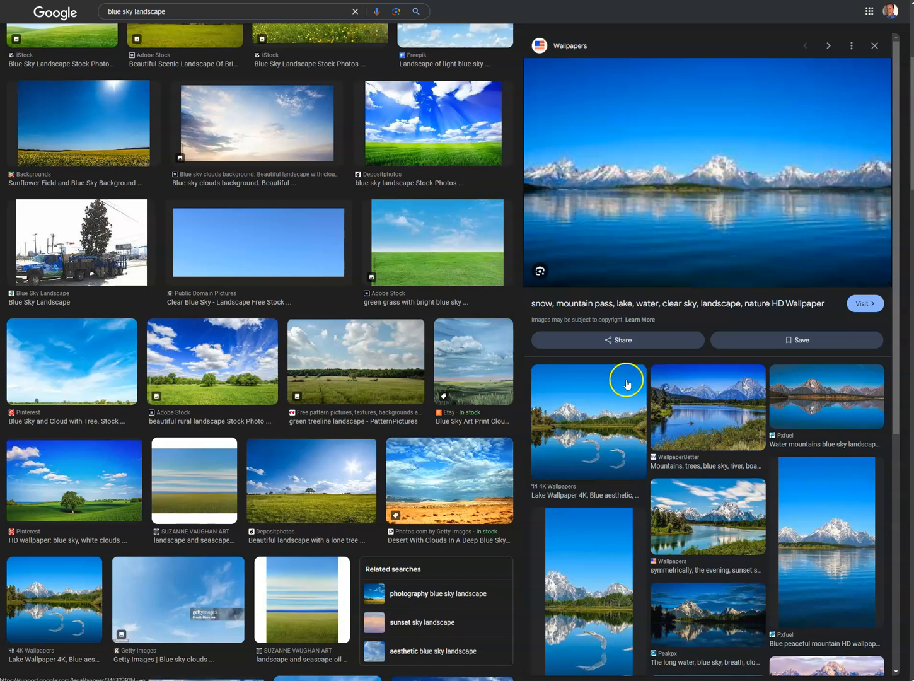
scroll(624, 379, "down", 4)
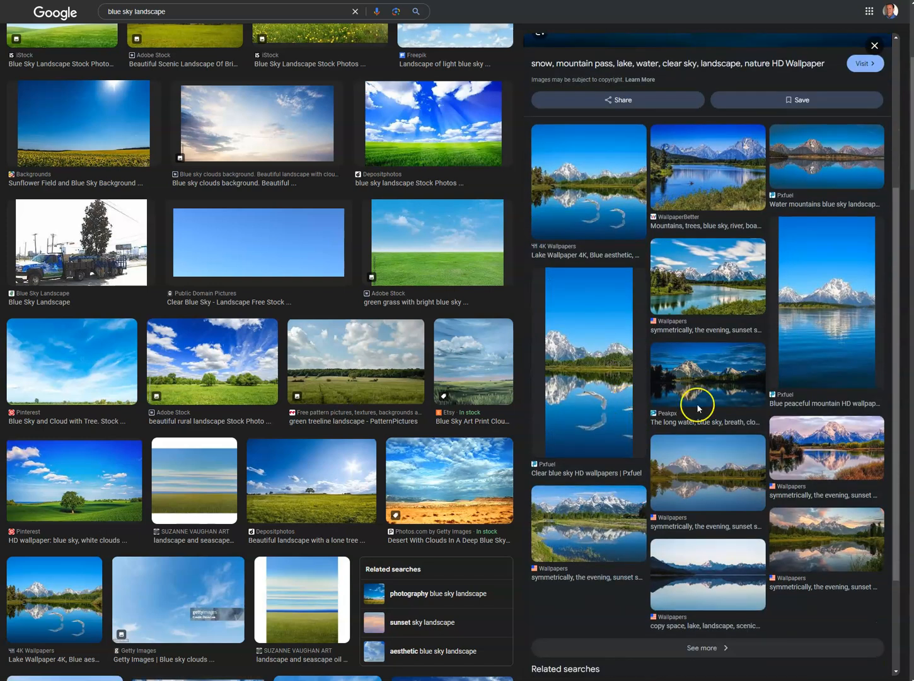
scroll(776, 303, "up", 2)
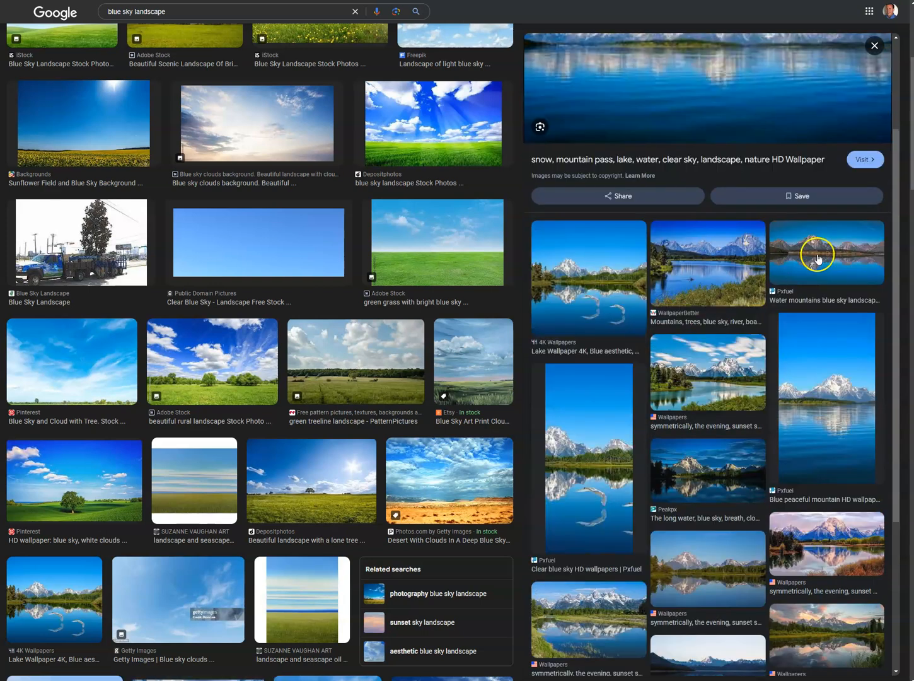
left_click(818, 259)
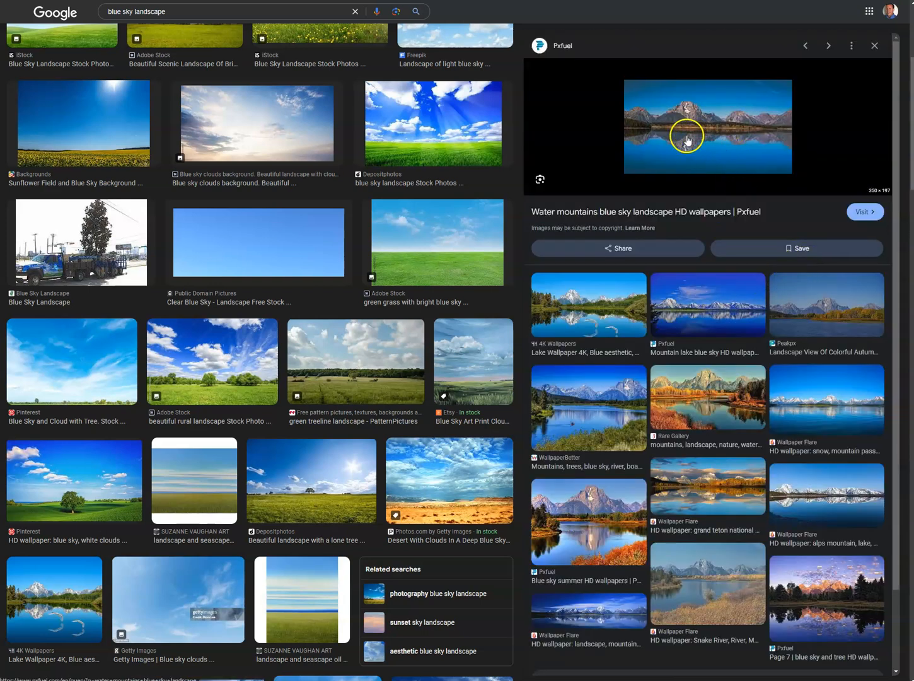
left_click(812, 395)
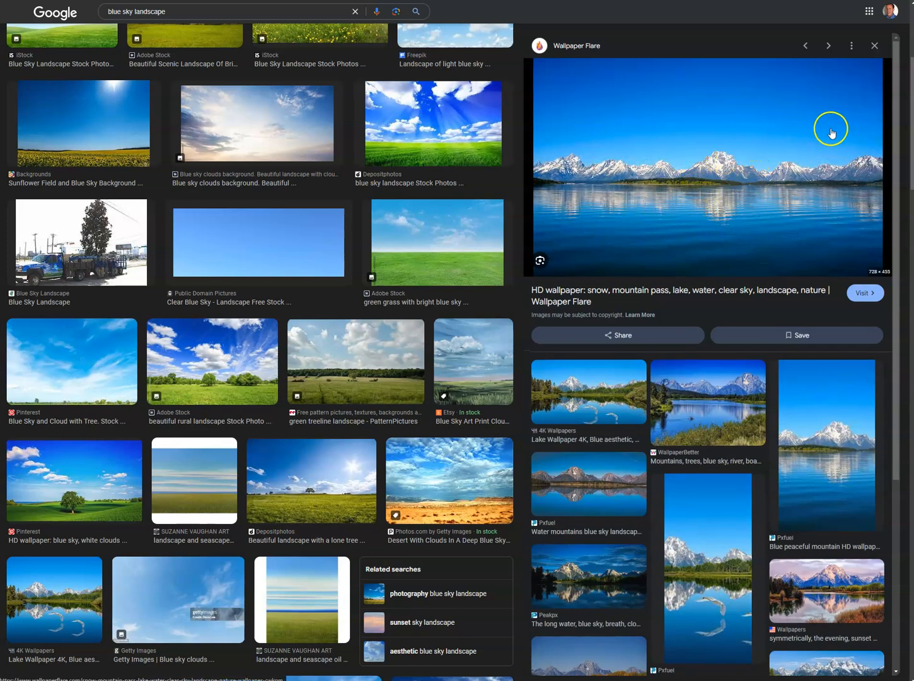
- Save the mountain lake picture as a JPEG image named tetons
right_click(678, 116)
left_click(742, 247)
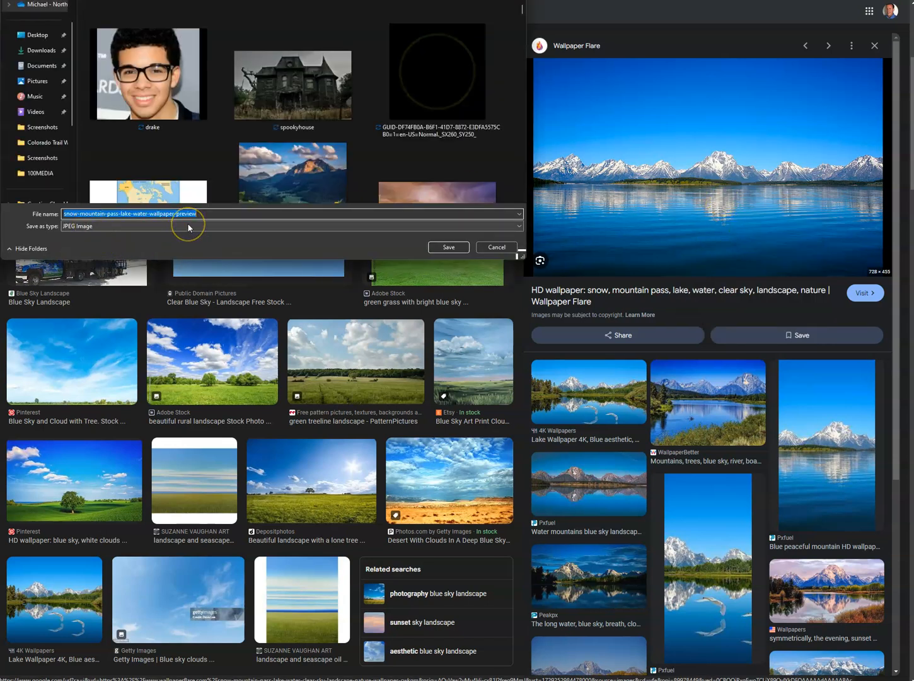
type("tetons")
key("Return")
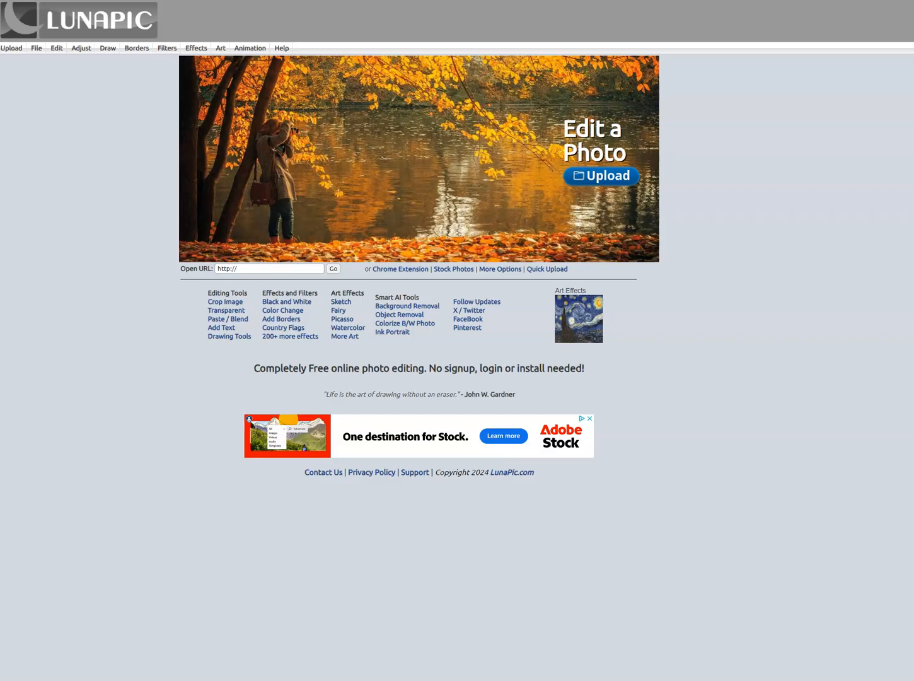
- Switch to LunaPic and upload the tetons picture from the Desktop folder
left_click(10, 48)
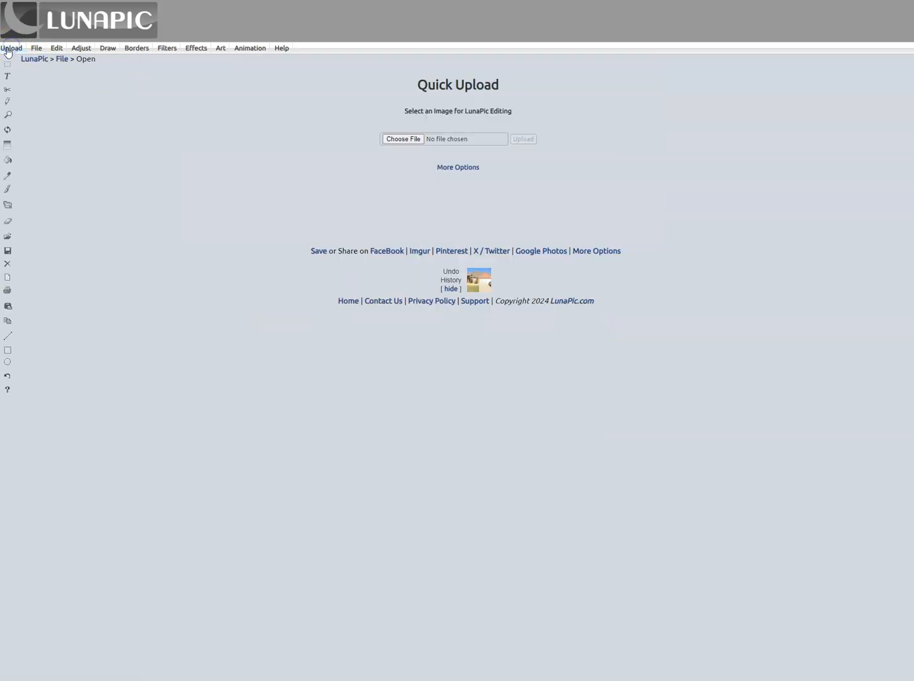
left_click(396, 139)
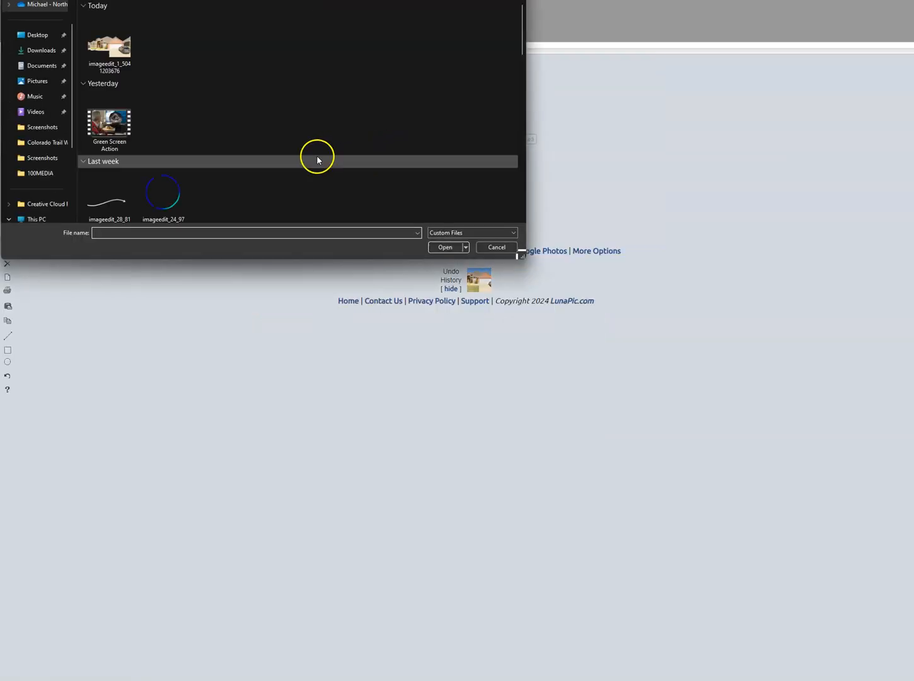
left_click(40, 54)
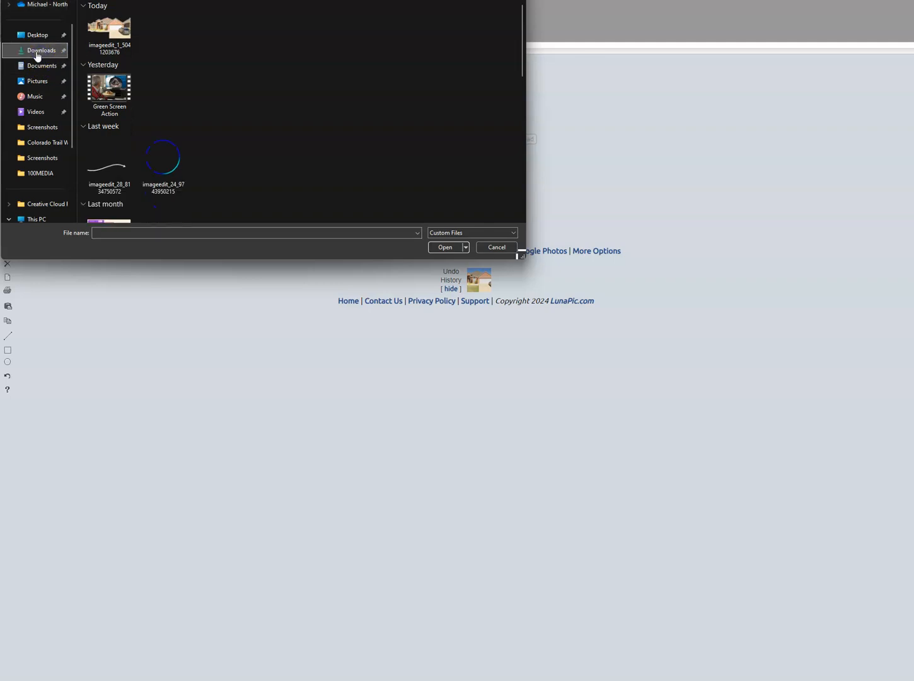
left_click(29, 36)
double_click(129, 82)
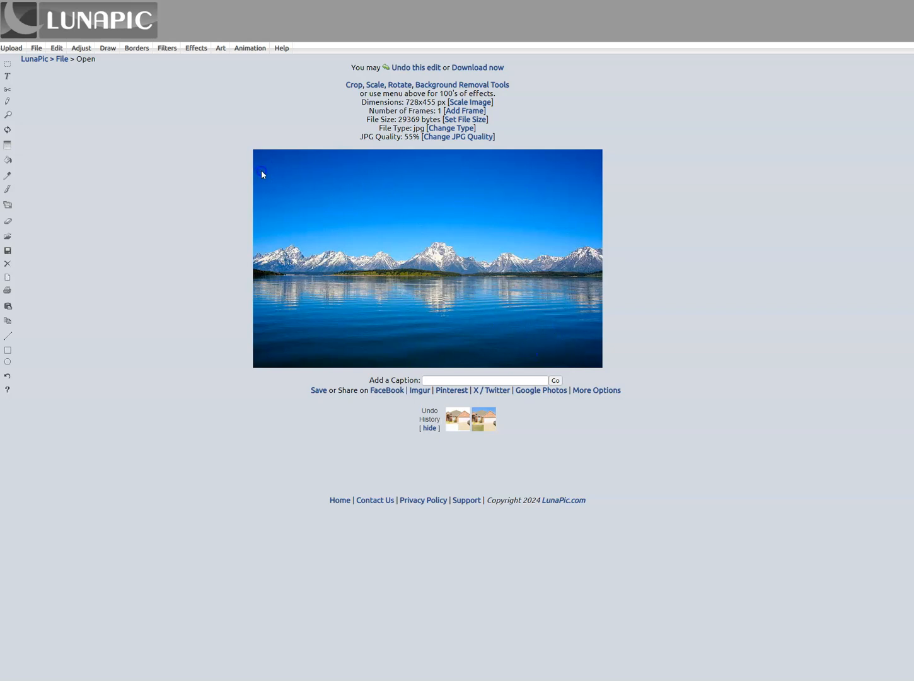
- Make the blue sky transparent with the Transparent Background tool, set the threshold to 29 and apply it
mouse_move(51, 57)
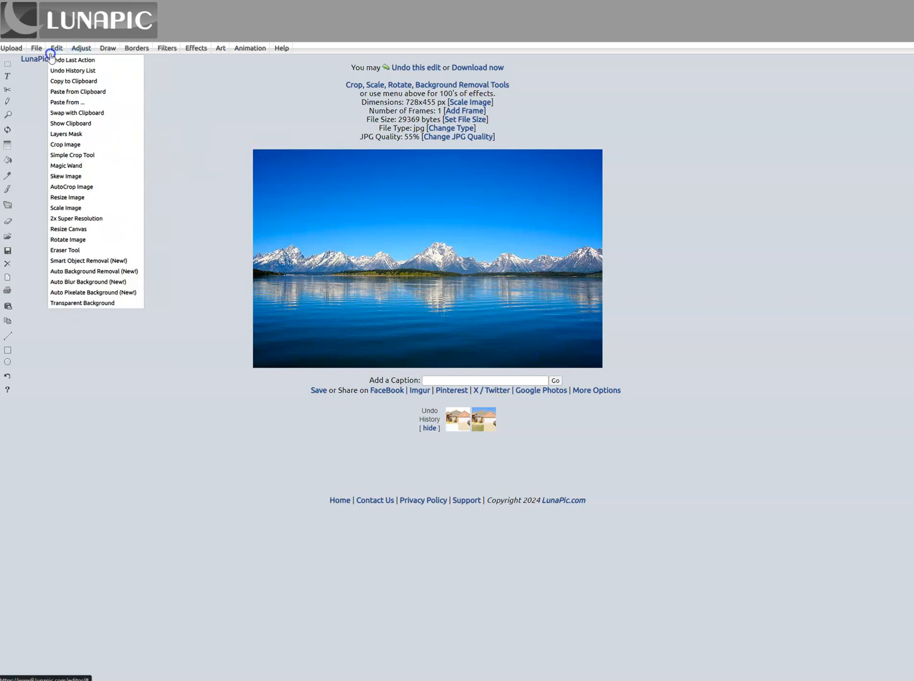
left_click(97, 303)
left_click(335, 155)
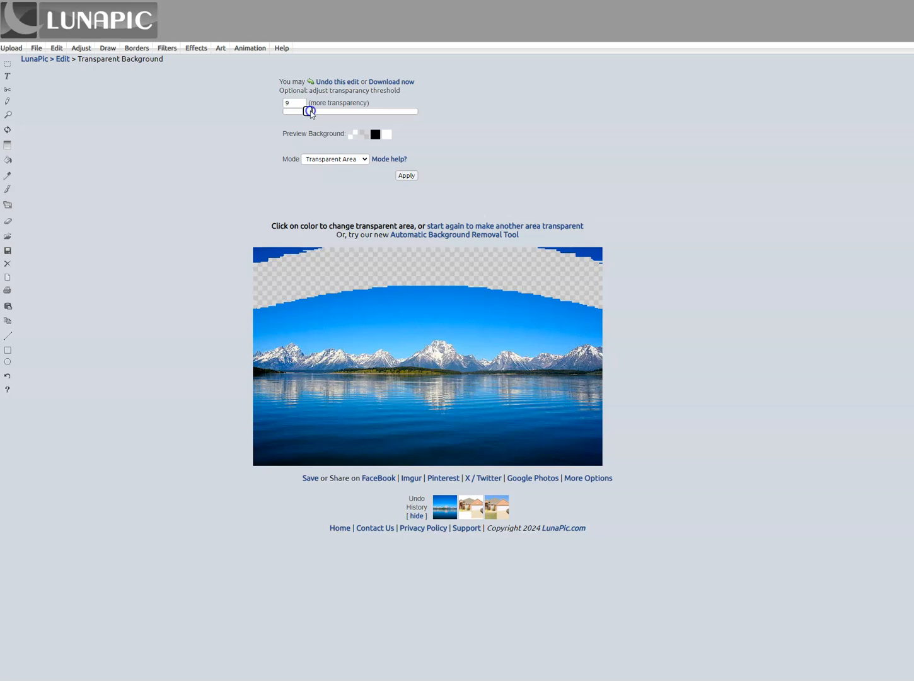
left_click_drag(325, 112, 329, 114)
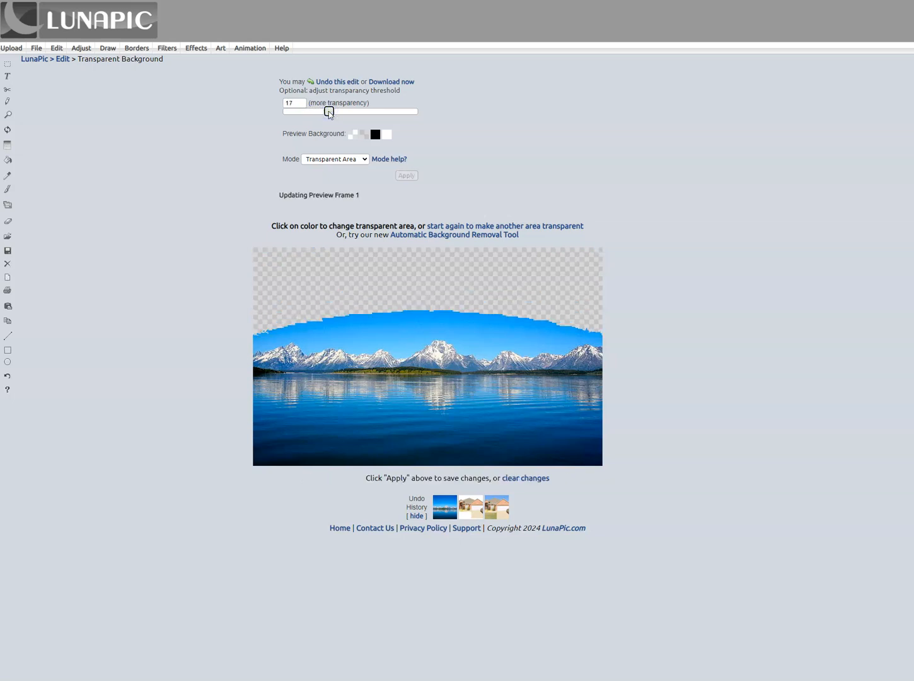
left_click_drag(337, 118, 379, 114)
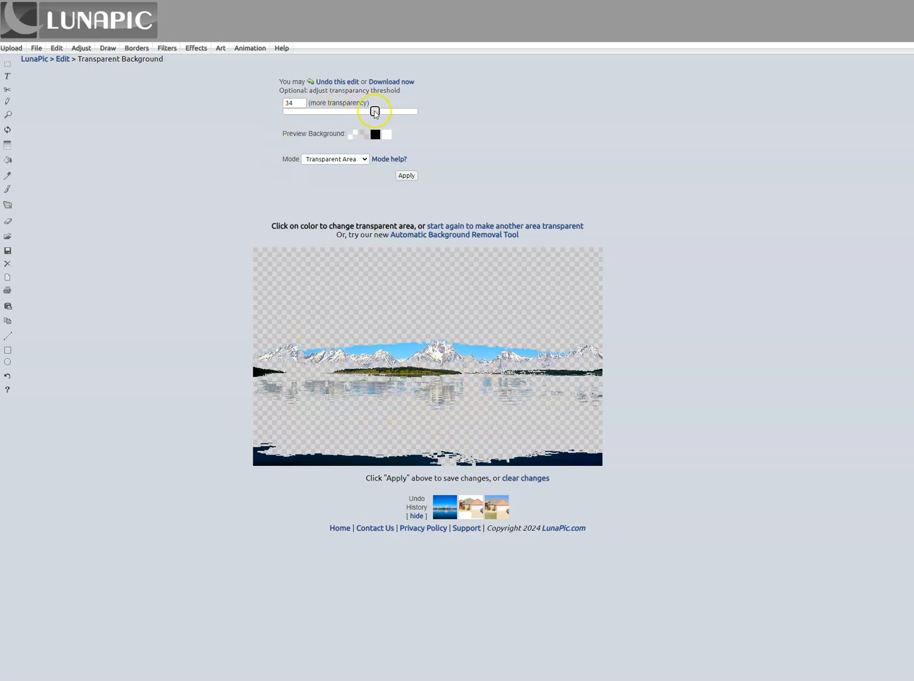
left_click_drag(363, 114, 362, 114)
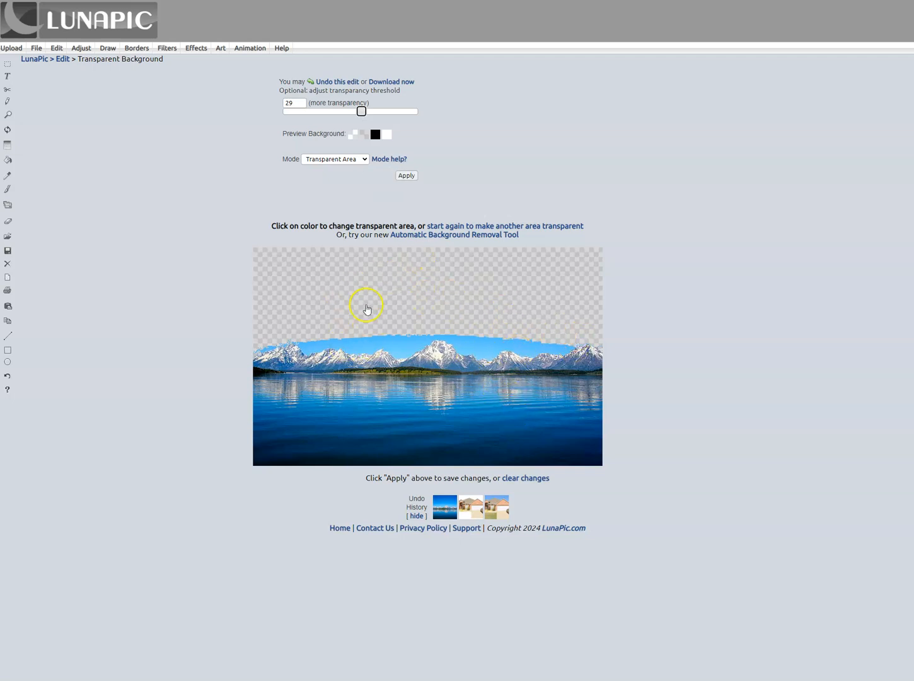
left_click(402, 176)
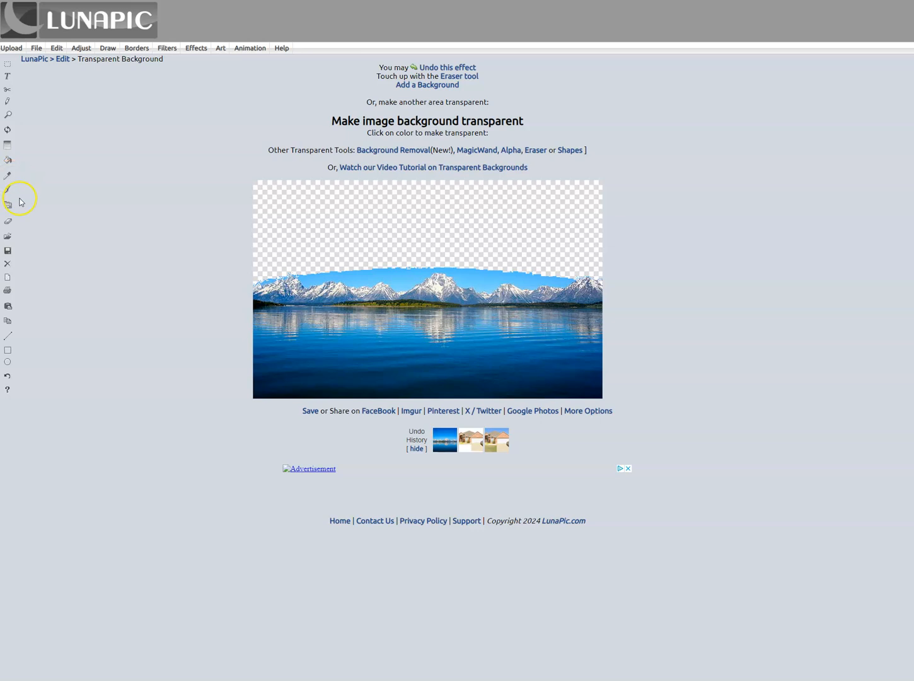
- Erase parts of the lake with the Eraser tool's large round brush, and undo a trial stroke across the mountains
left_click(10, 224)
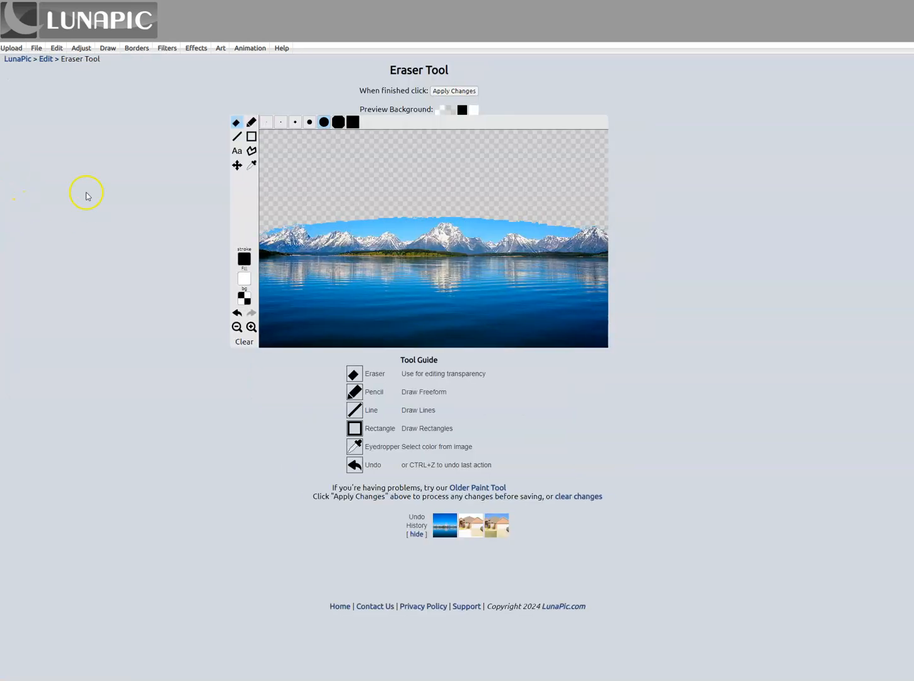
left_click(324, 123)
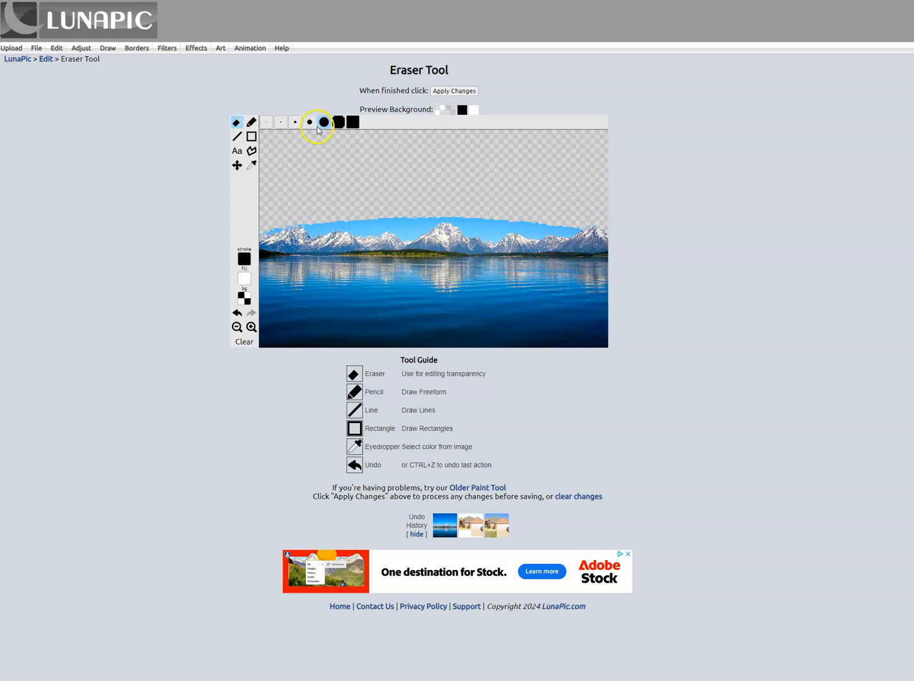
mouse_move(318, 273)
left_mouse_down()
mouse_move(372, 275)
mouse_move(373, 266)
mouse_move(445, 298)
mouse_move(439, 303)
mouse_move(350, 271)
mouse_move(387, 280)
mouse_move(387, 288)
mouse_move(600, 290)
mouse_move(605, 315)
mouse_move(604, 341)
mouse_move(474, 342)
mouse_move(385, 326)
left_mouse_up()
mouse_move(536, 312)
left_mouse_down()
mouse_move(567, 303)
mouse_move(460, 295)
mouse_move(424, 276)
left_mouse_up()
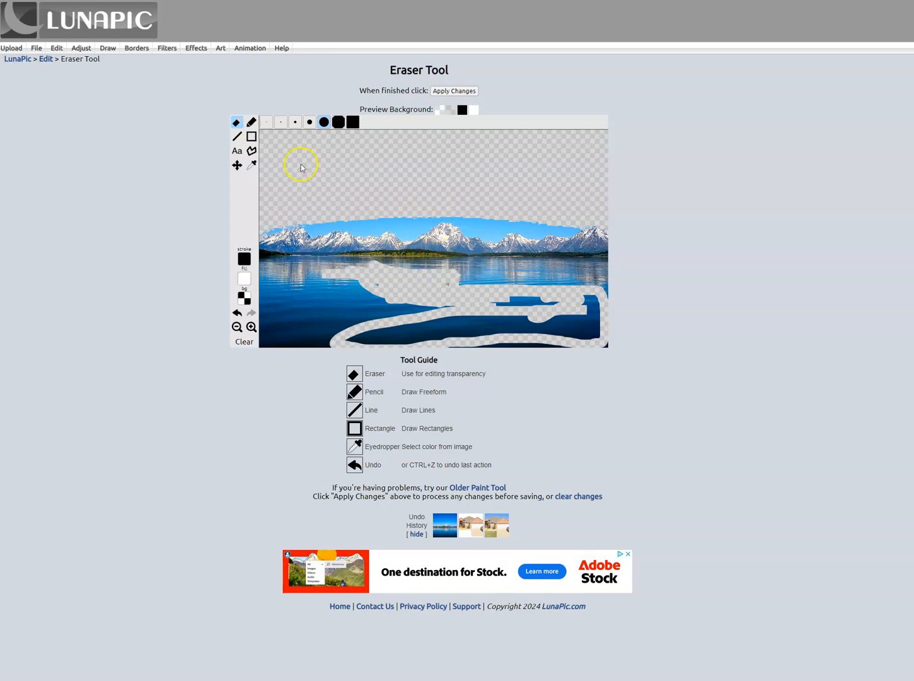
mouse_move(423, 223)
left_mouse_down()
mouse_move(406, 236)
mouse_move(382, 234)
left_mouse_up()
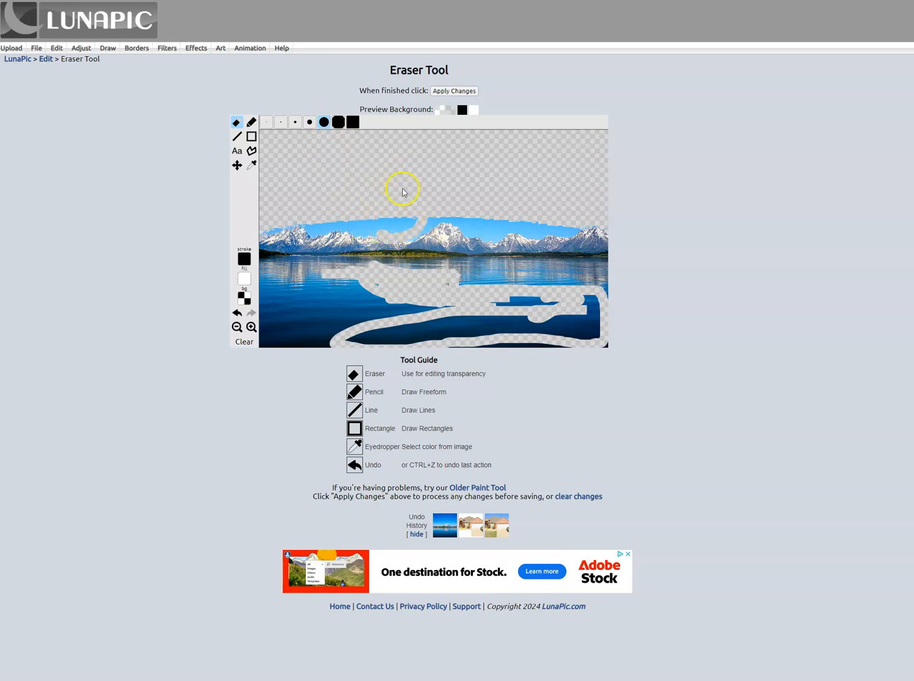
left_click(238, 313)
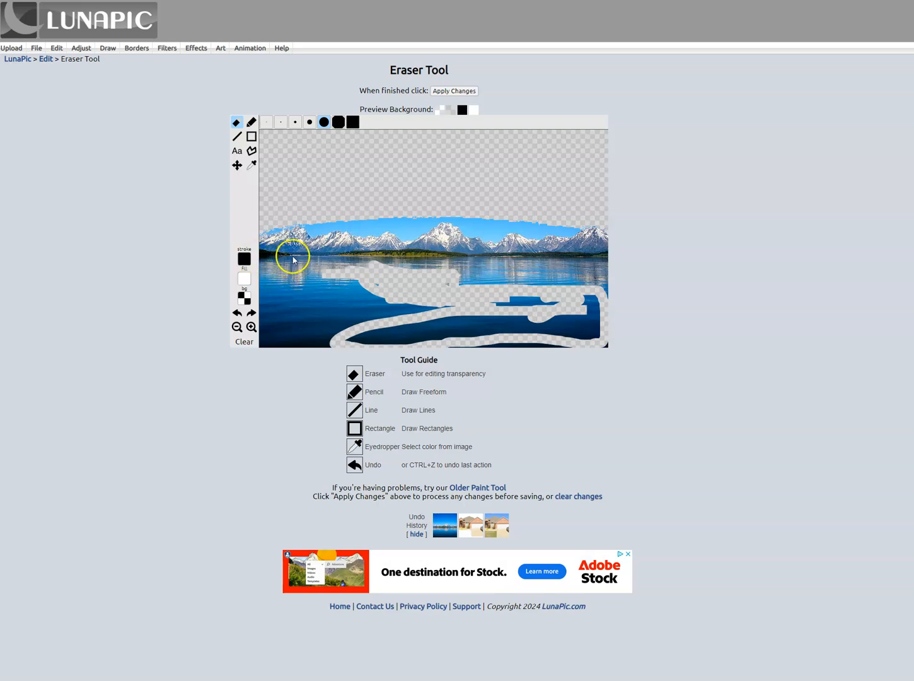
- Erase the remaining lake water below the shoreline and more of the sky close above the mountain peaks
left_click_drag(334, 261, 403, 257)
mouse_move(597, 306)
left_mouse_down()
mouse_move(500, 314)
mouse_move(513, 337)
mouse_move(505, 304)
left_mouse_up()
left_click(447, 302)
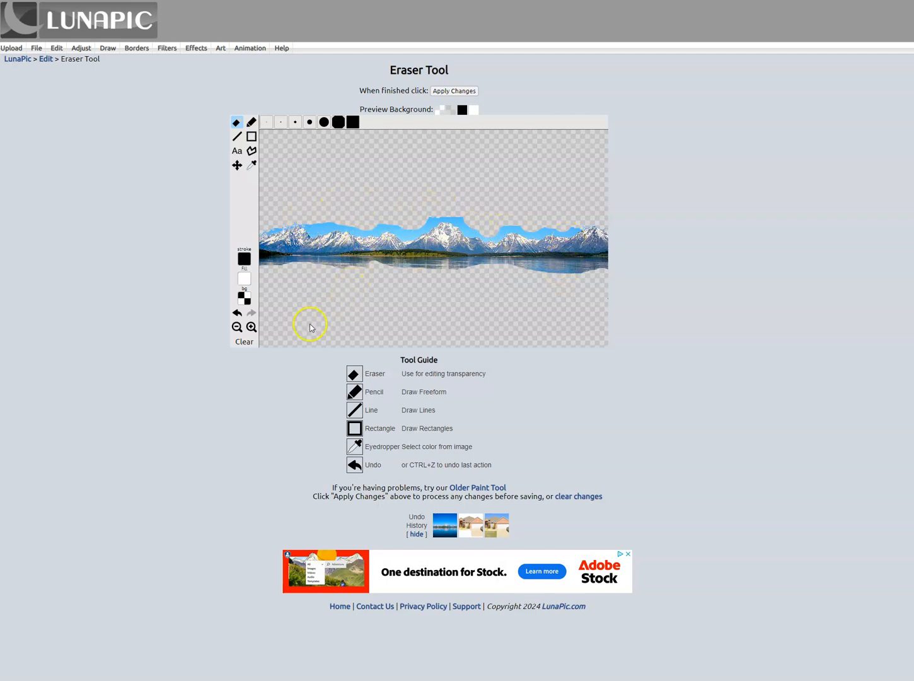
- Erase more sky above the central peaks with a medium round eraser brush, and trim the lake water below the shoreline
left_click(252, 326)
left_click(251, 326)
left_click(252, 326)
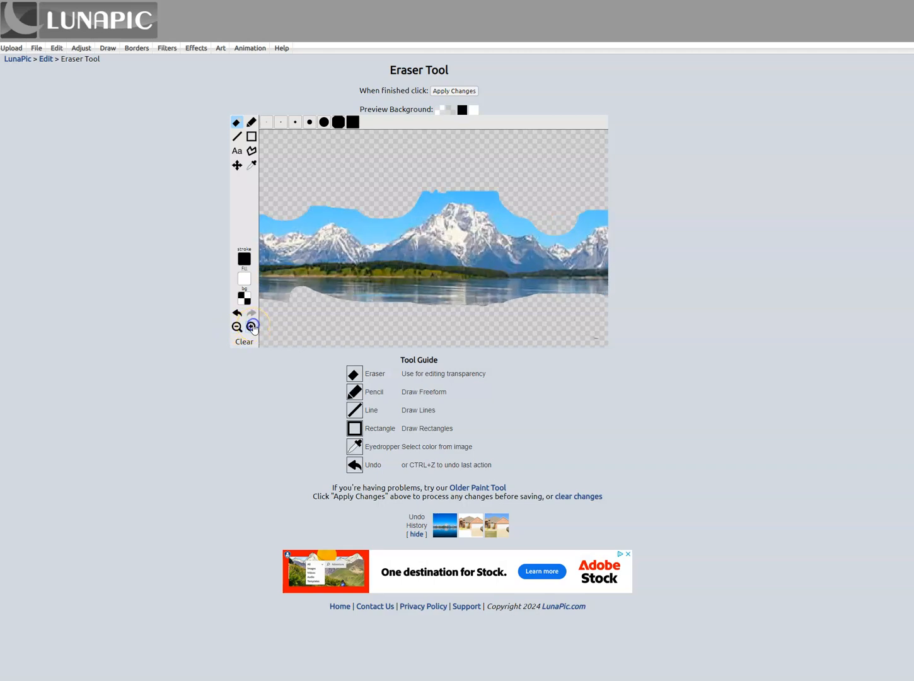
left_click(251, 327)
left_click(252, 327)
left_click(251, 327)
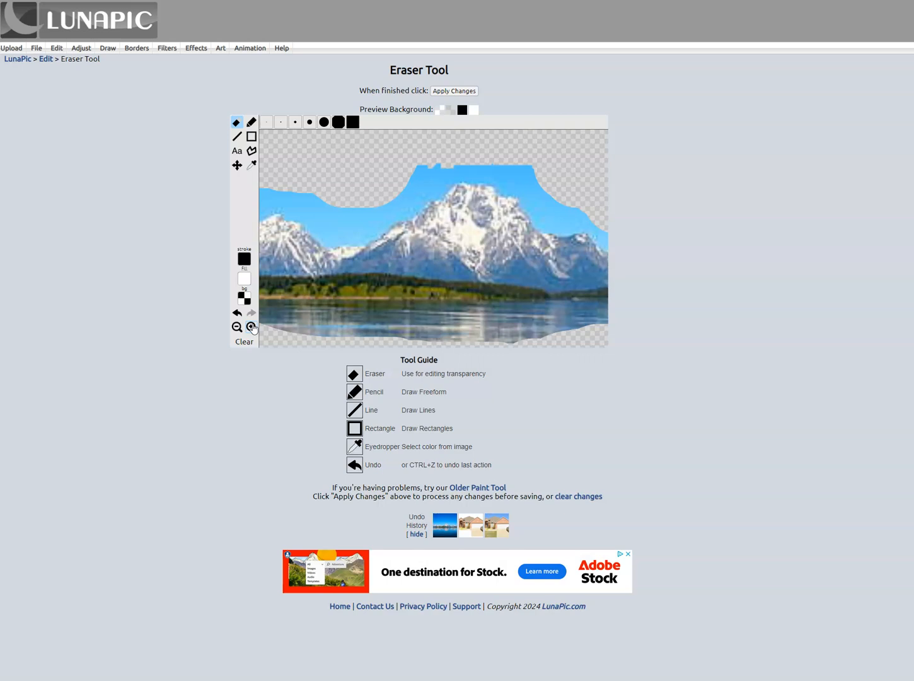
left_click(252, 326)
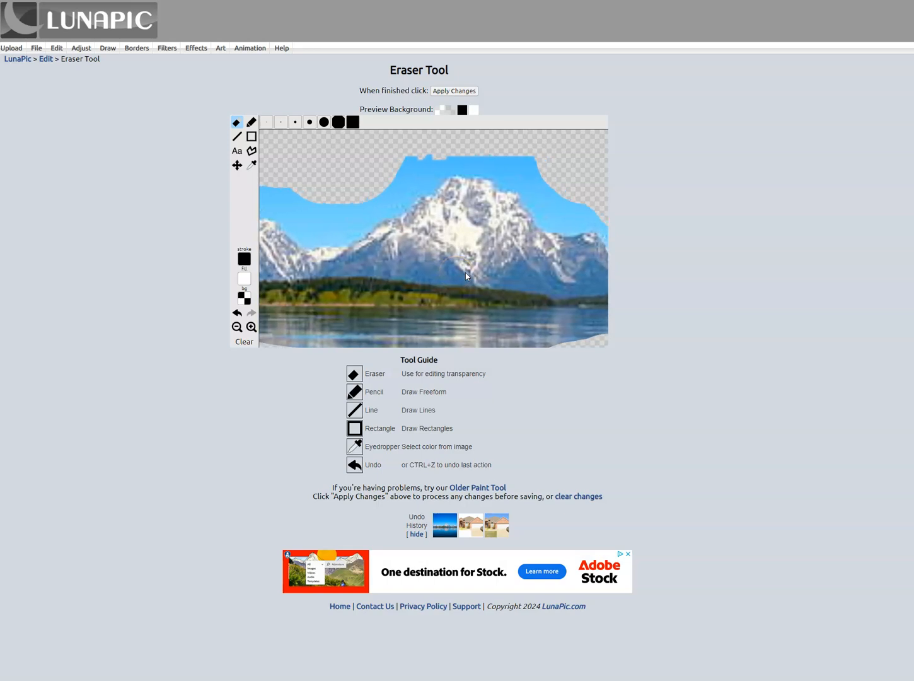
scroll(465, 272, "down", 4)
scroll(465, 272, "up", 5)
scroll(466, 272, "down", 2)
key("Down")
key("Down")
key("Right")
key("Right")
key("Right")
key("Right")
key("Right")
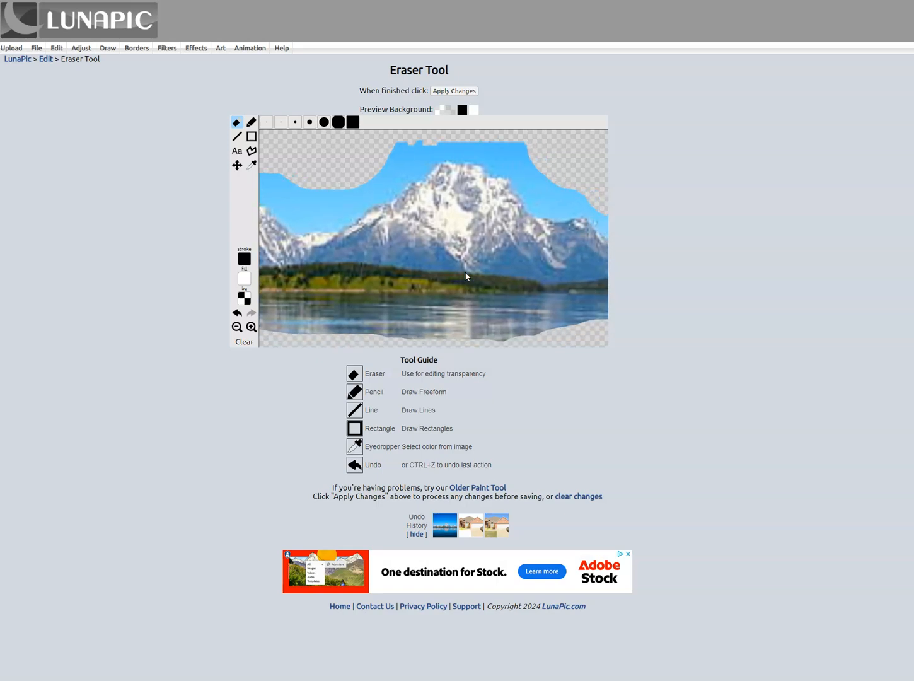
key("Left")
key("Left")
key("Left")
key("Left")
key("Left")
key("Left")
key("Left")
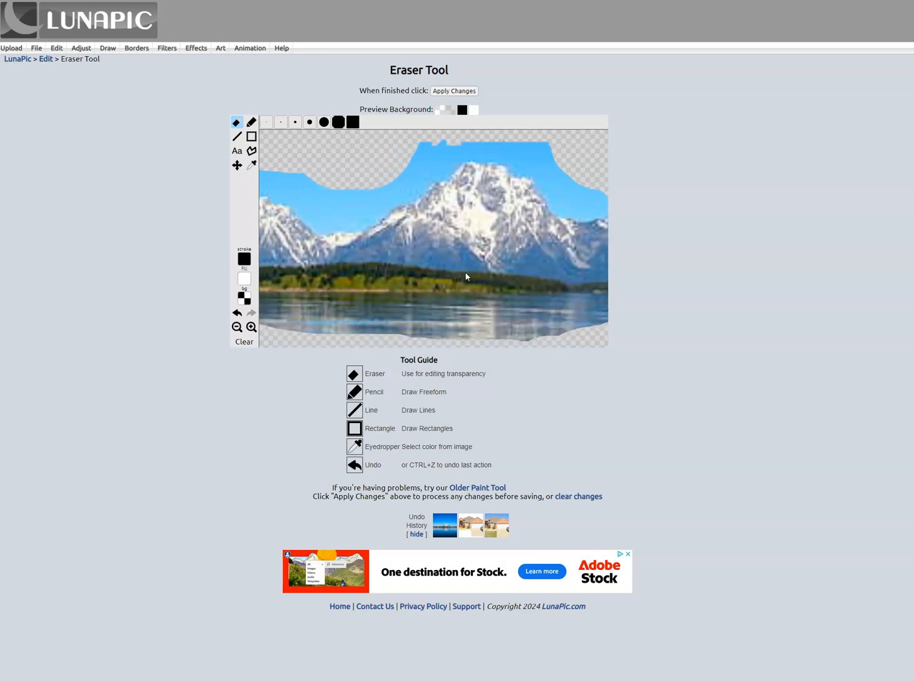
key("Down")
key("Left")
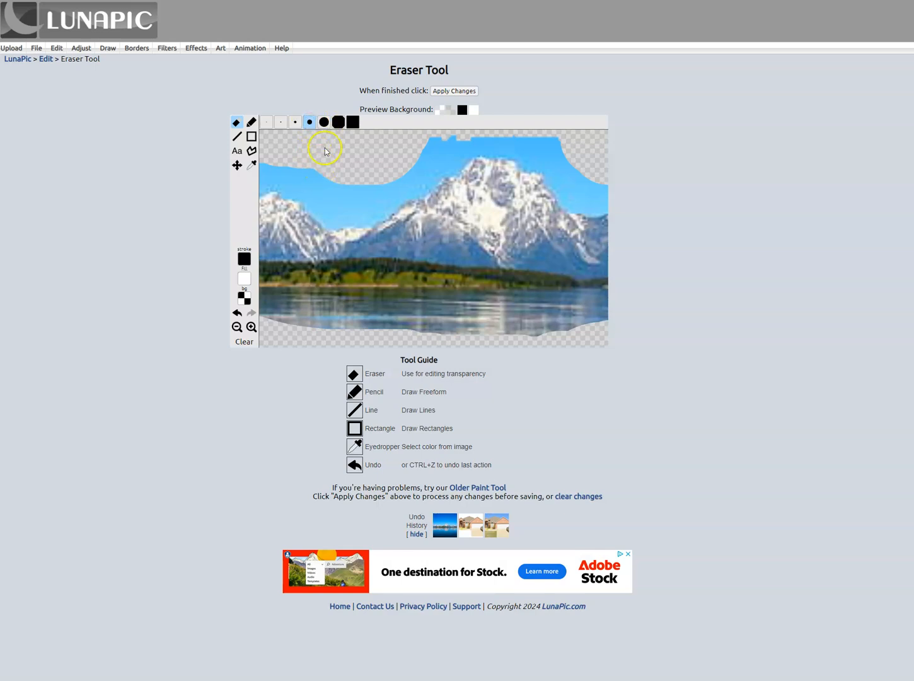
left_click(324, 121)
mouse_move(308, 169)
left_mouse_down()
mouse_move(350, 200)
mouse_move(393, 182)
mouse_move(428, 138)
mouse_move(527, 132)
mouse_move(614, 185)
left_mouse_up()
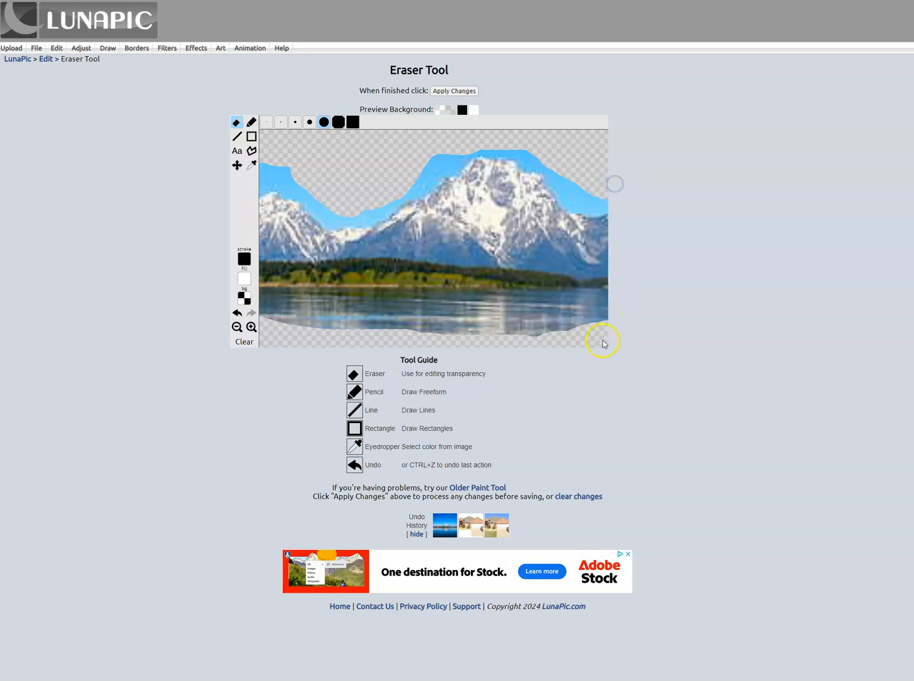
mouse_move(520, 312)
left_mouse_down()
mouse_move(605, 318)
mouse_move(557, 328)
mouse_move(468, 321)
mouse_move(367, 332)
mouse_move(269, 317)
mouse_move(403, 330)
left_mouse_up()
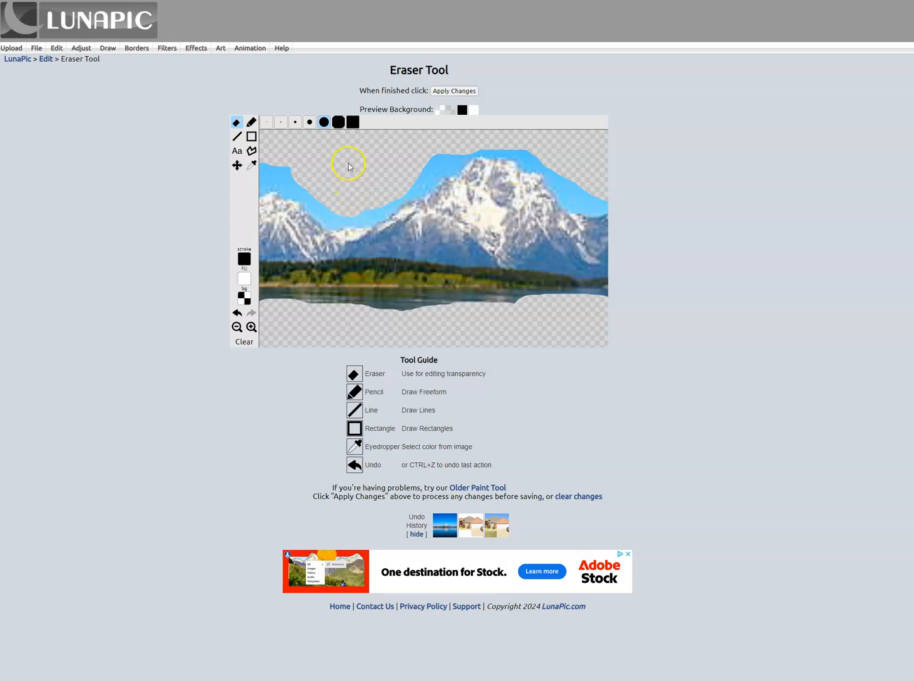
- Erase the sky close along the ridge west of the central peak with the next smaller round eraser brush
left_click(308, 123)
mouse_move(307, 193)
left_mouse_down()
mouse_move(295, 177)
mouse_move(300, 193)
left_mouse_up()
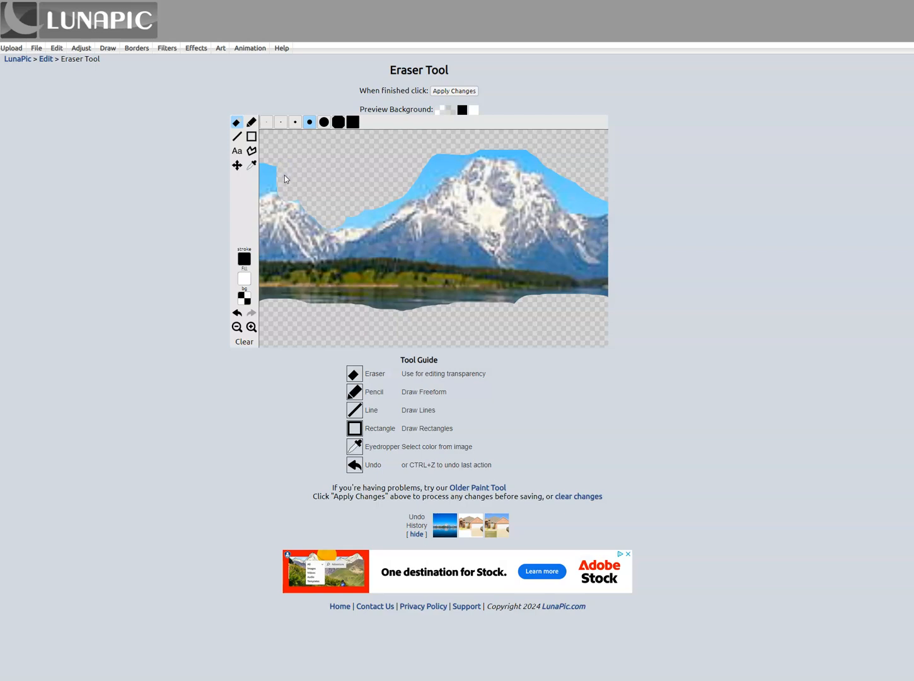
left_click_drag(273, 183, 266, 185)
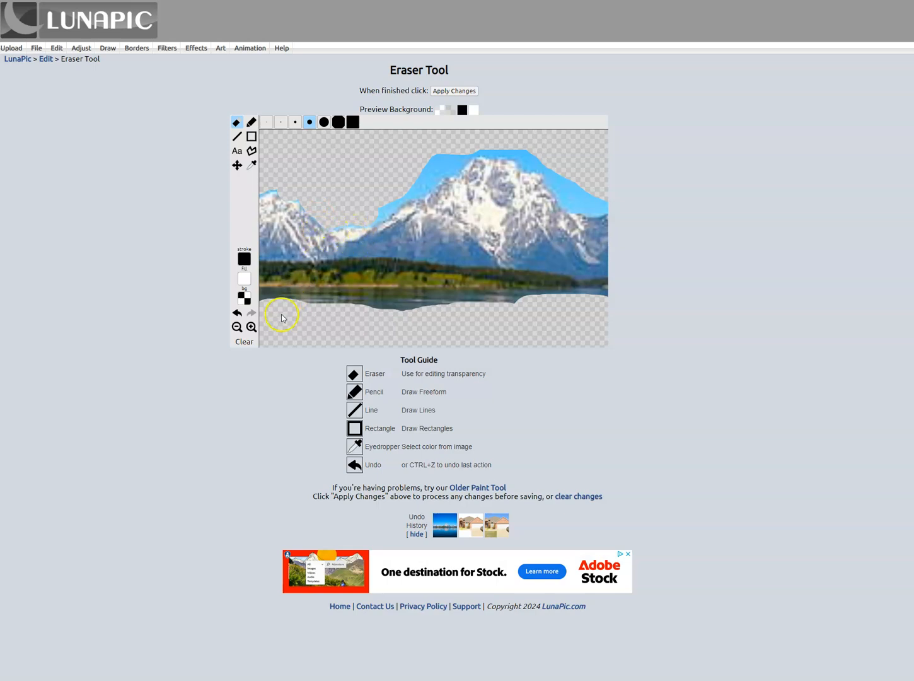
- Erase the thin blue fringe along the low ridge west of the central peak with a small eraser brush
left_click(251, 327)
left_click(252, 327)
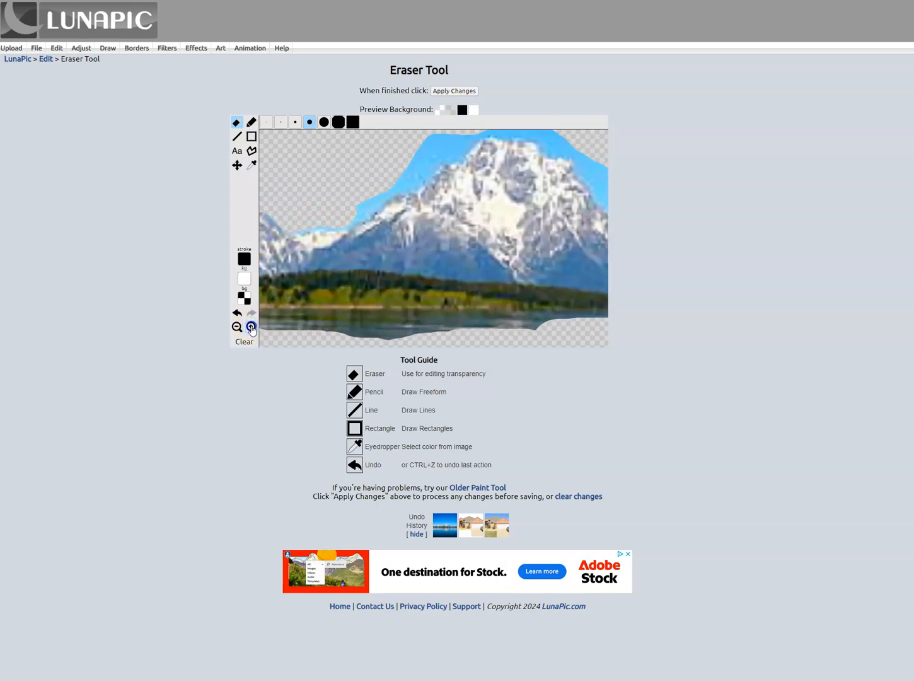
left_click(296, 124)
left_click_drag(294, 230, 316, 225)
mouse_move(346, 231)
left_mouse_down()
mouse_move(347, 197)
mouse_move(373, 188)
mouse_move(359, 201)
mouse_move(468, 189)
left_mouse_up()
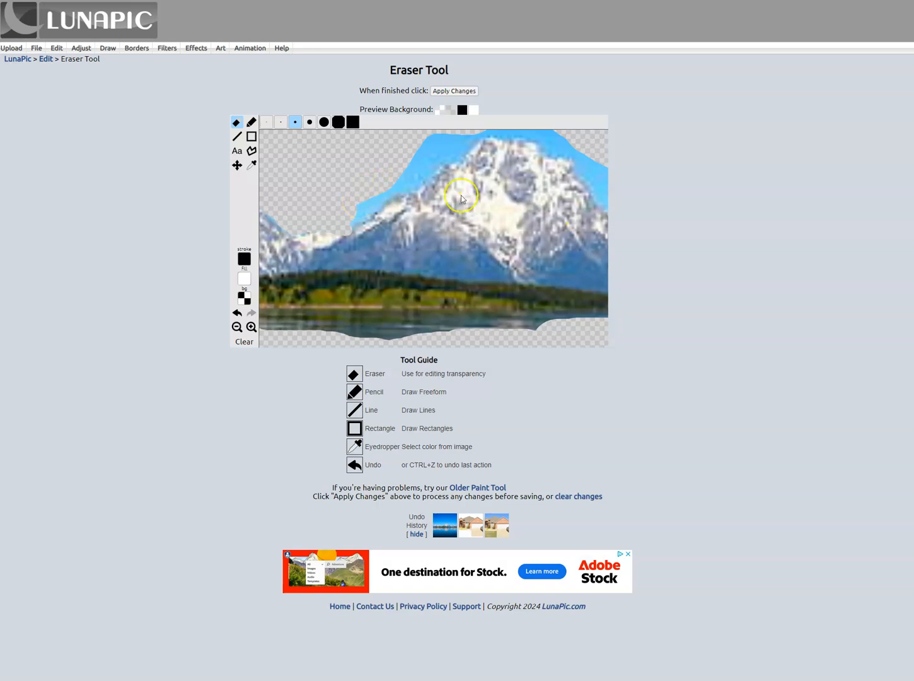
- Erase stray specks in the empty area below the mountains and apply the eraser changes
mouse_move(81, 48)
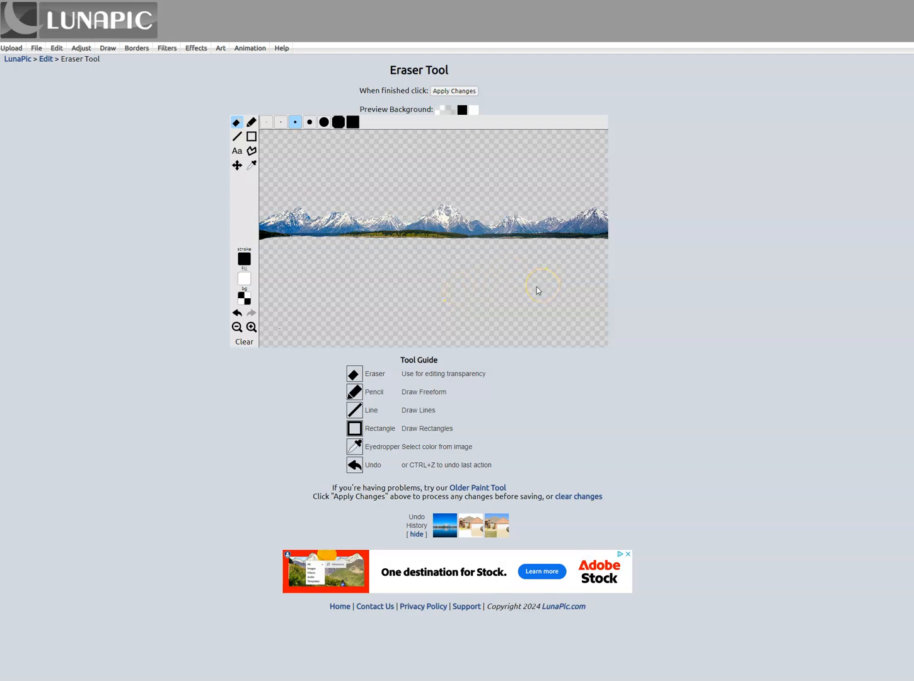
left_click(509, 285)
left_click(397, 320)
left_click(575, 303)
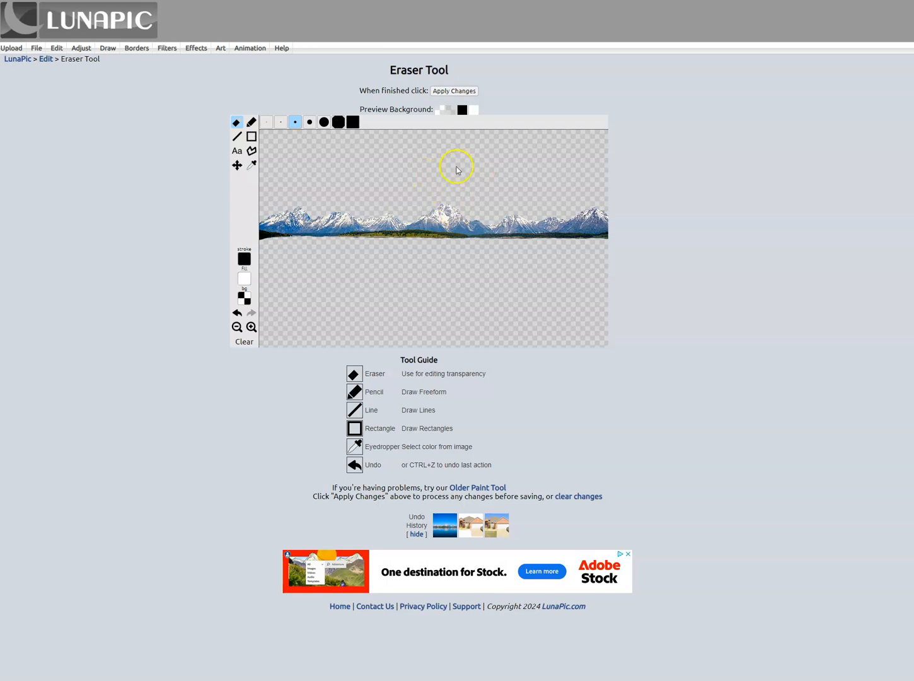
left_click(450, 91)
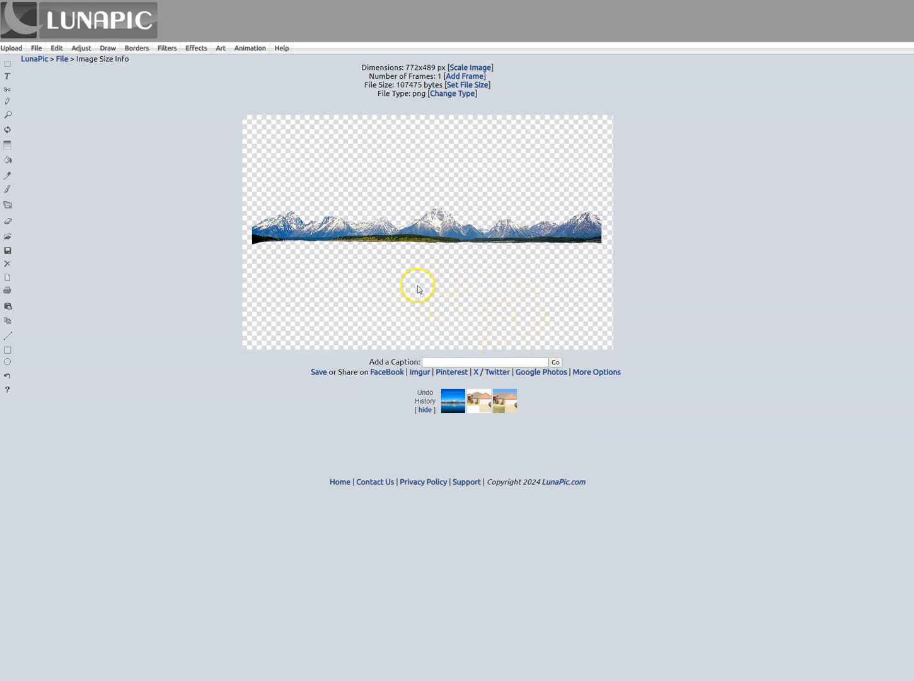
- Save the finished transparent mountain image to the computer under the file name TetonMtns
left_click(443, 252)
right_click(439, 234)
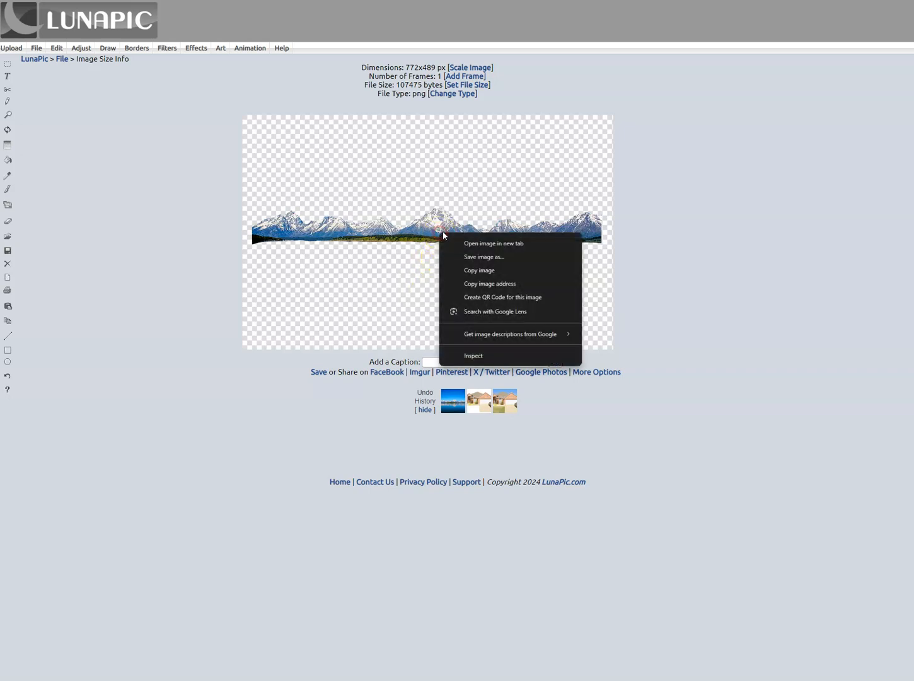
left_click(491, 257)
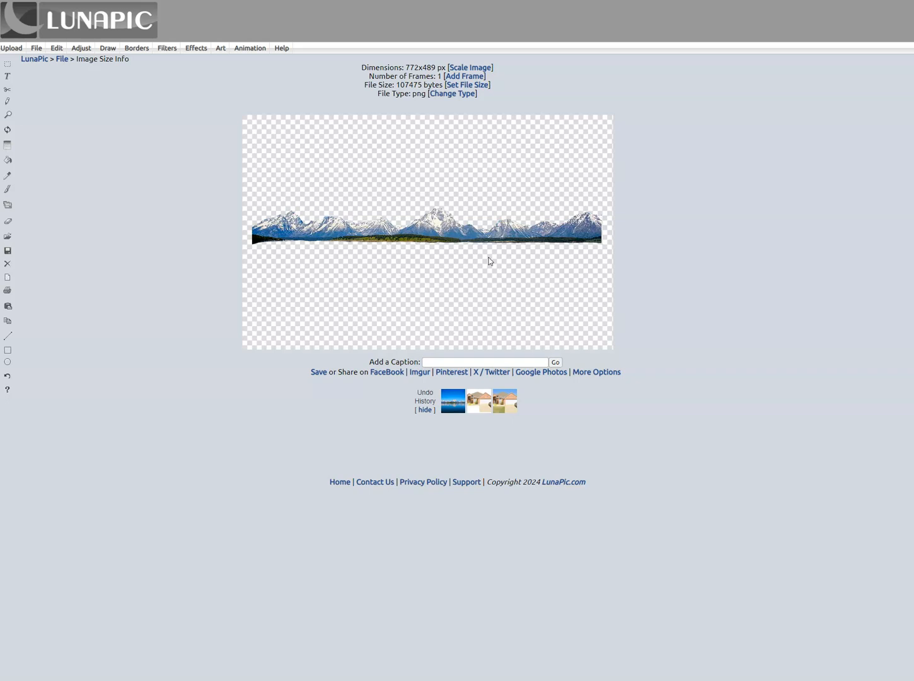
type("Tet")
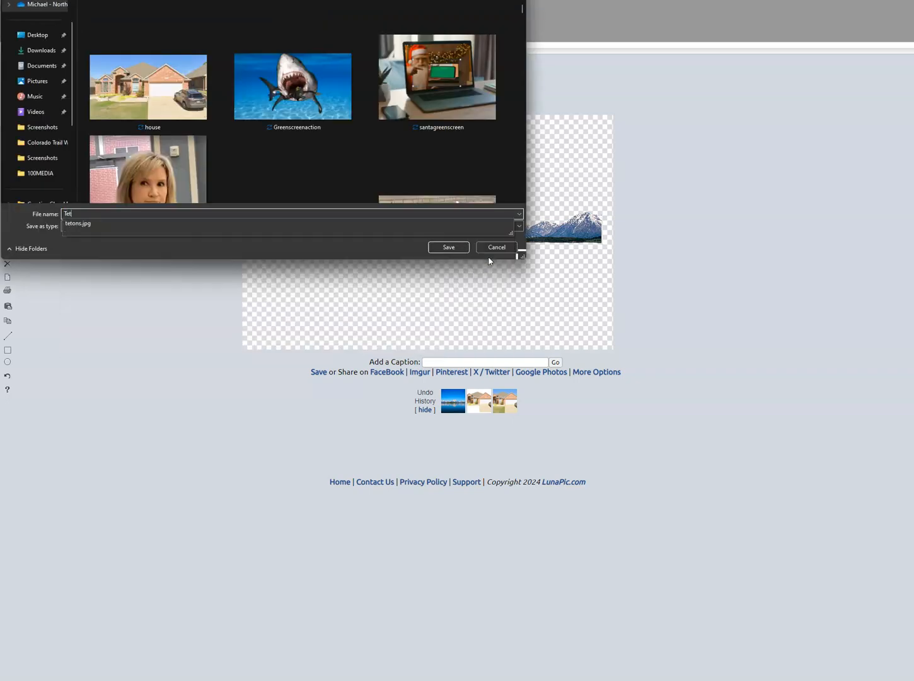
type("o")
key("BackSpace")
key("BackSpace")
key("BackSpace")
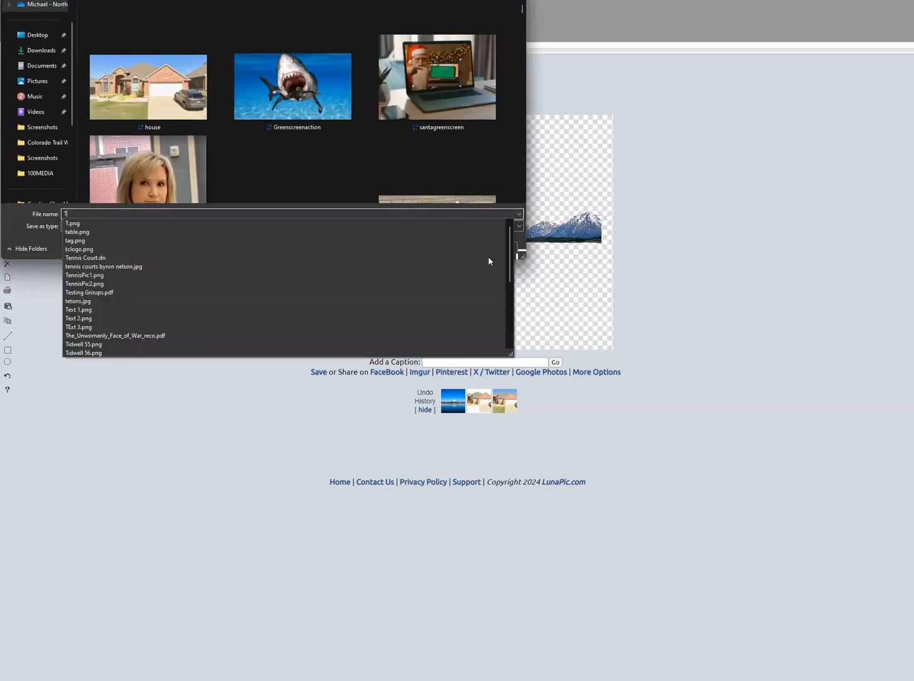
type("etonMtns")
key("Return")
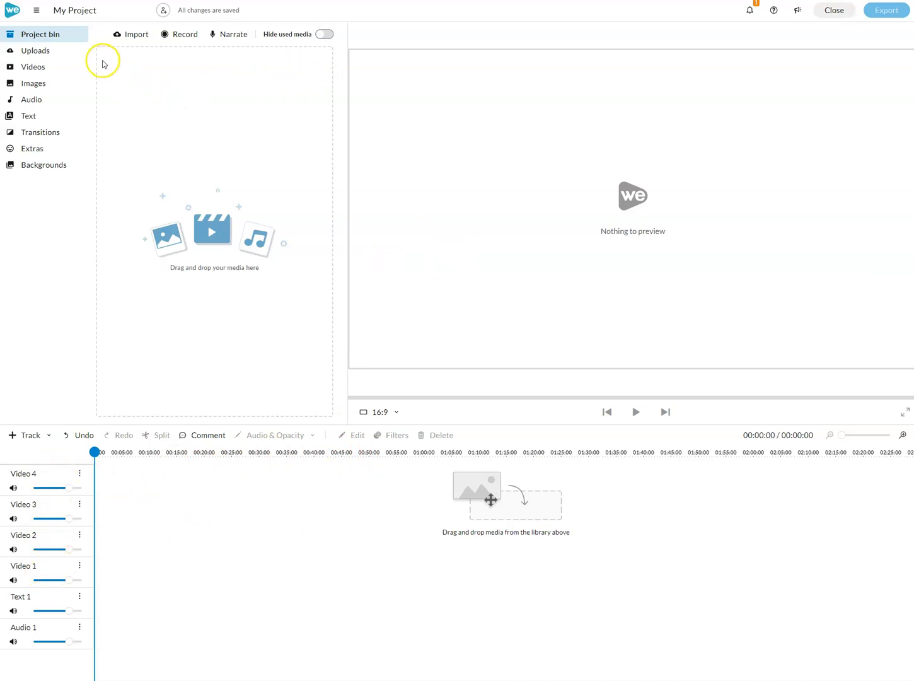
- Switch to WeVideo, import the TetonMtns image and place it at the start of the Video 2 track, lasting about 31 seconds
left_click(137, 34)
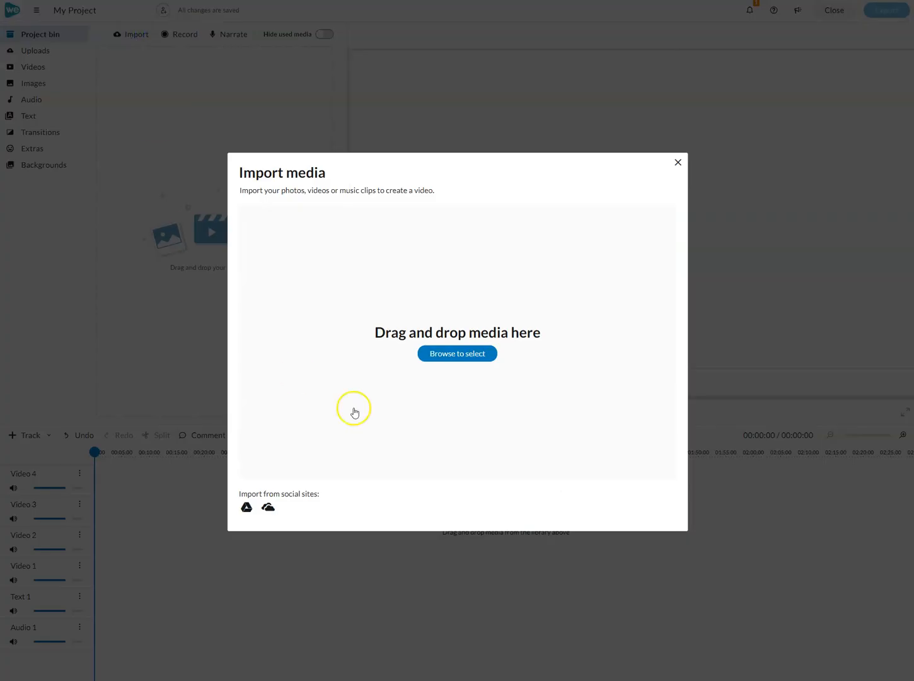
left_click(437, 350)
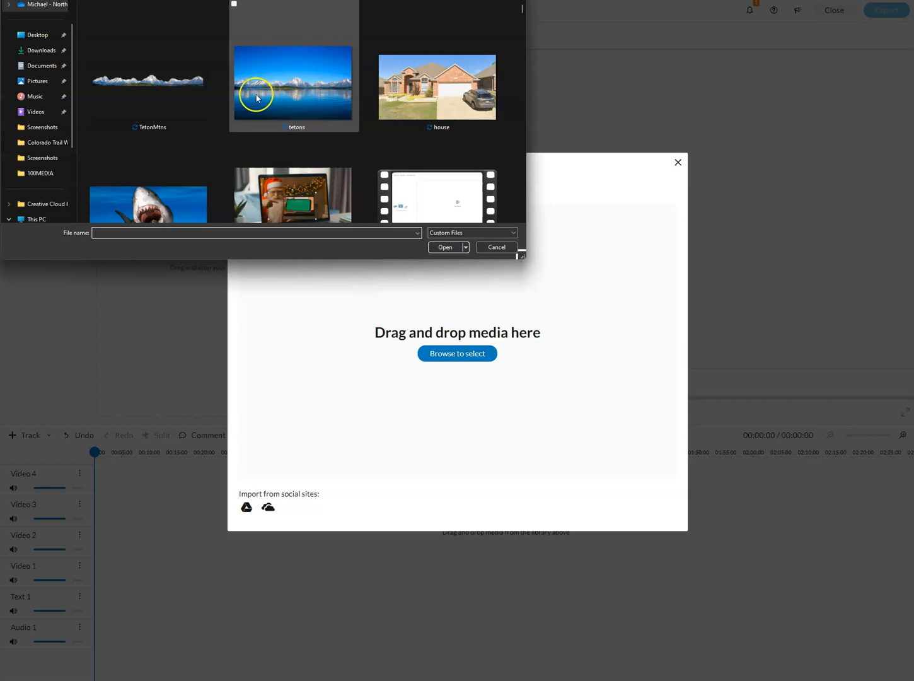
double_click(166, 85)
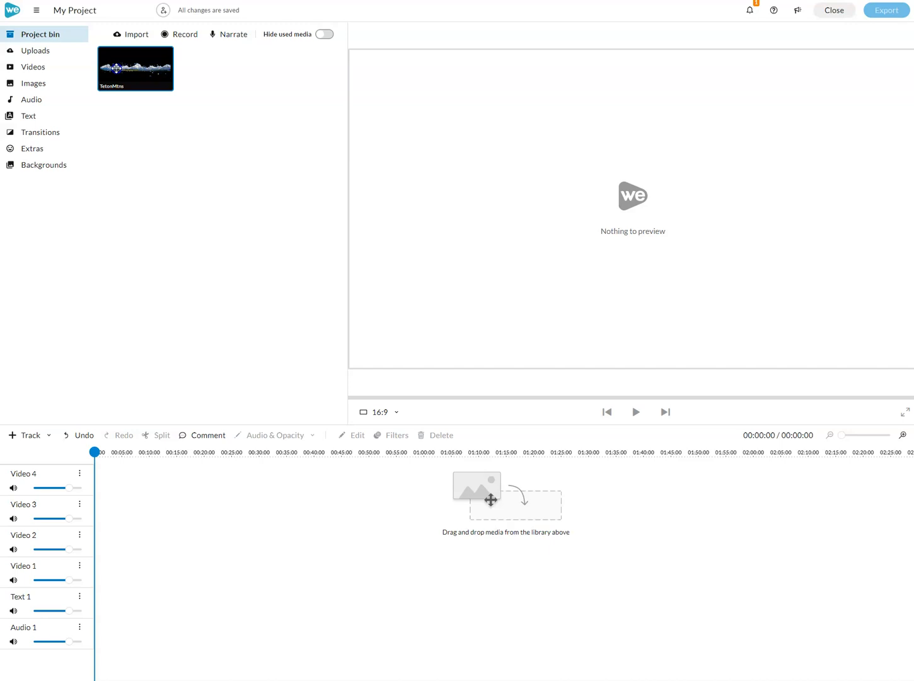
left_click_drag(140, 75, 266, 529)
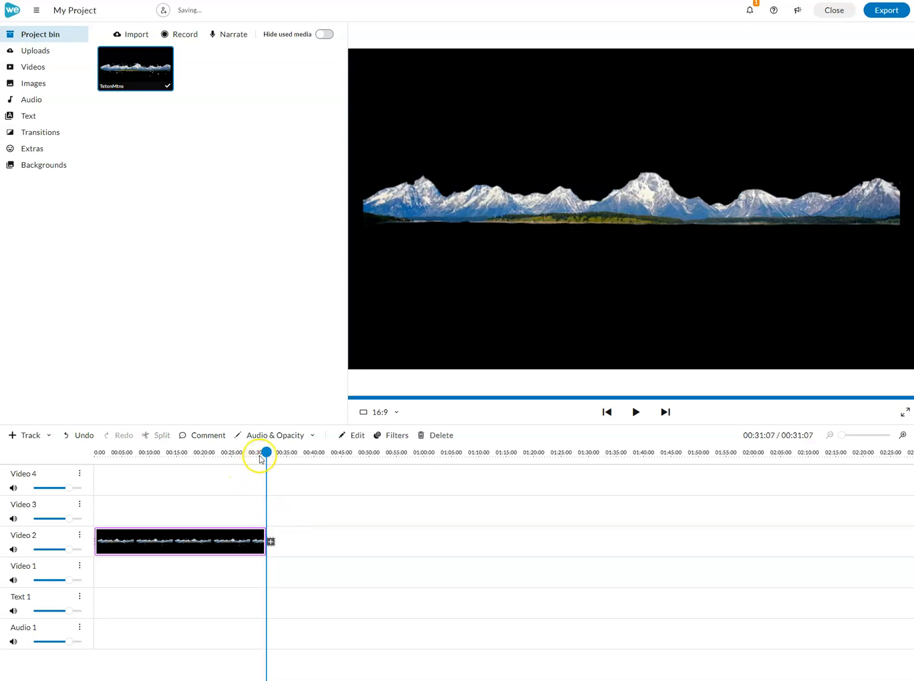
- Return the playhead to the start of the timeline and play the first second of the mountain clip
left_click_drag(266, 452, 86, 456)
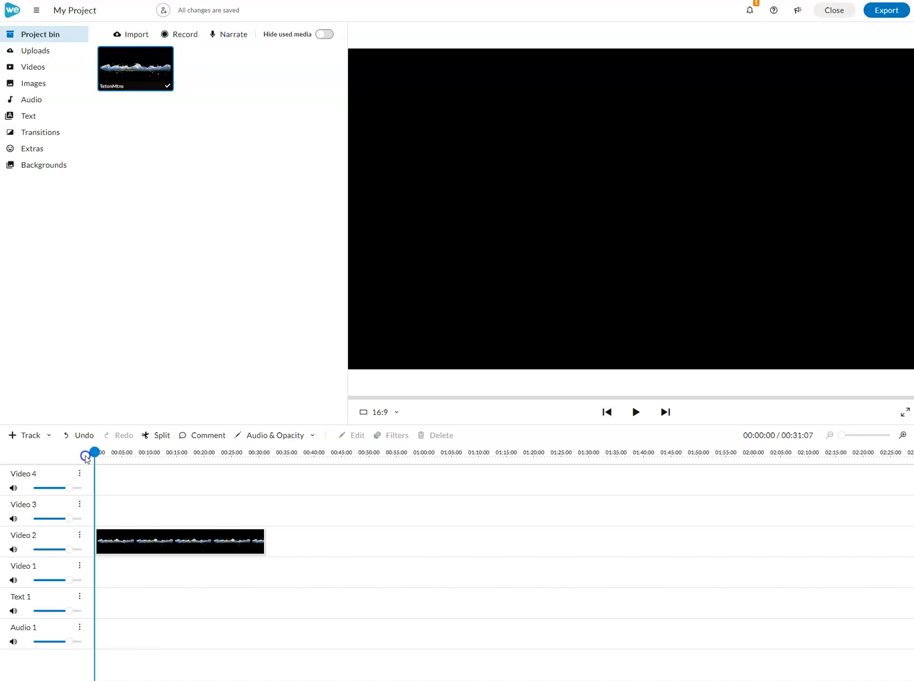
key("space")
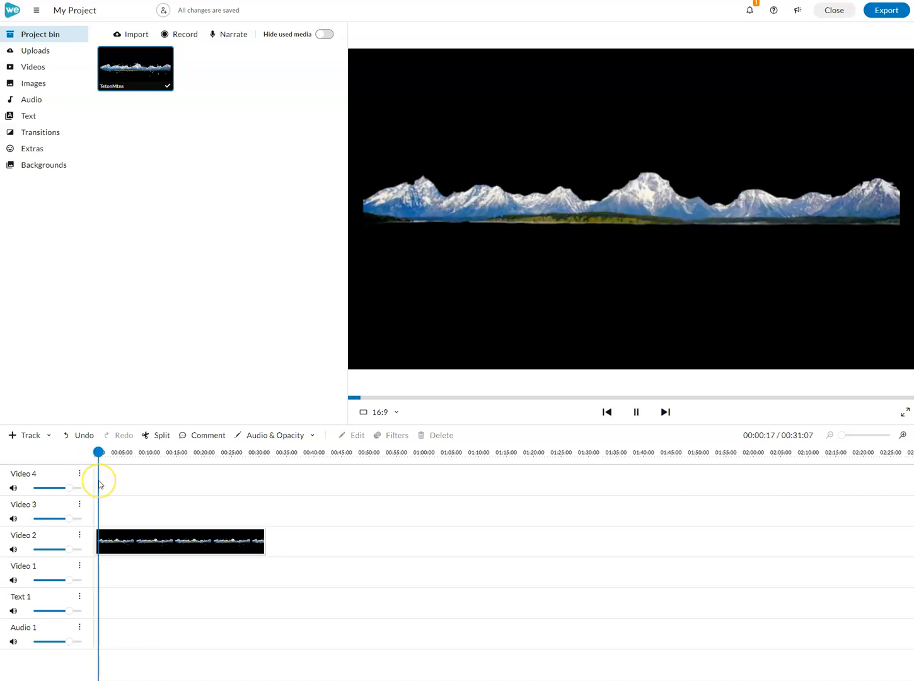
key("space")
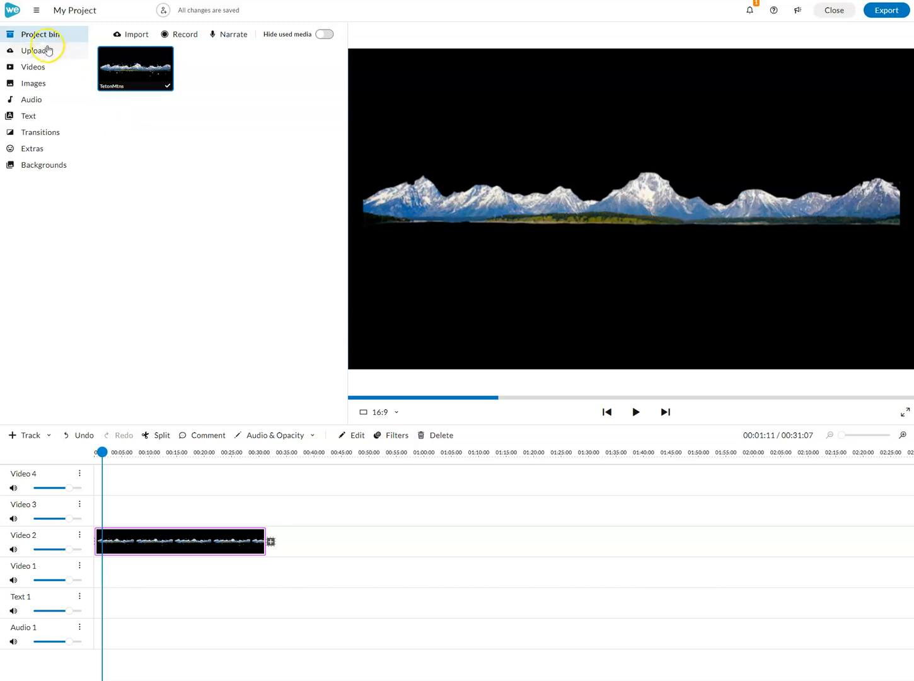
- Search the stock video library for "stormy sky"
left_click(34, 67)
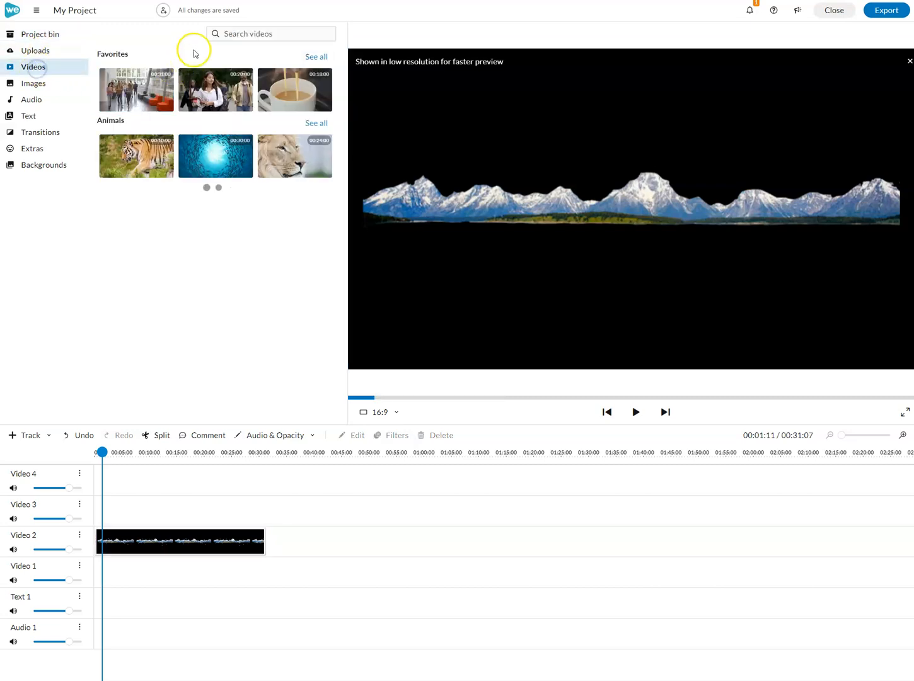
left_click(240, 35)
type("stormy sky")
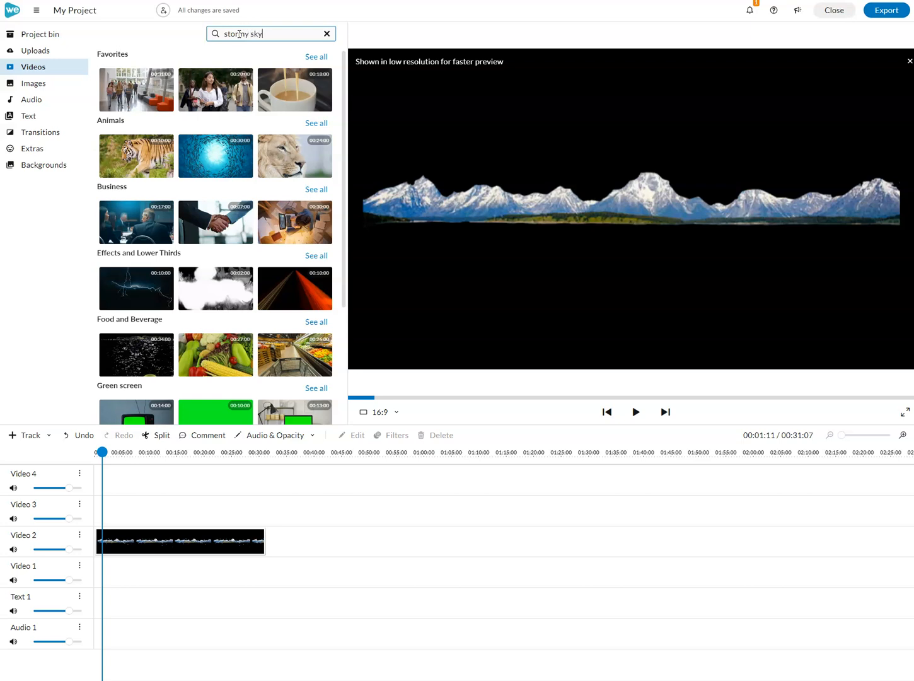
key("Return")
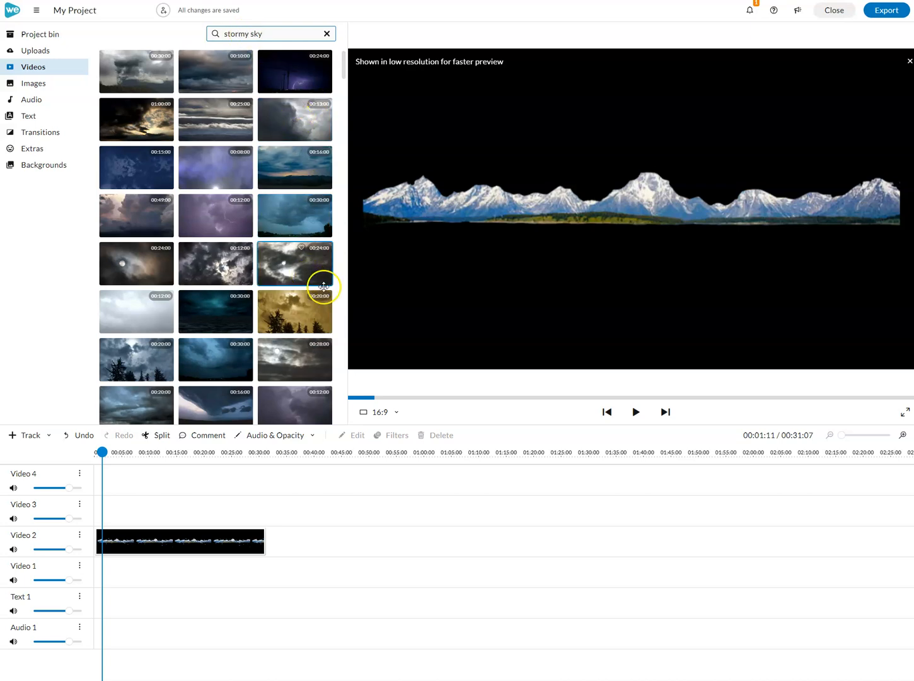
- Preview several stormy sky clips, including the 20-second one with fir trees and the 13-second one with grey clouds
left_click(189, 276)
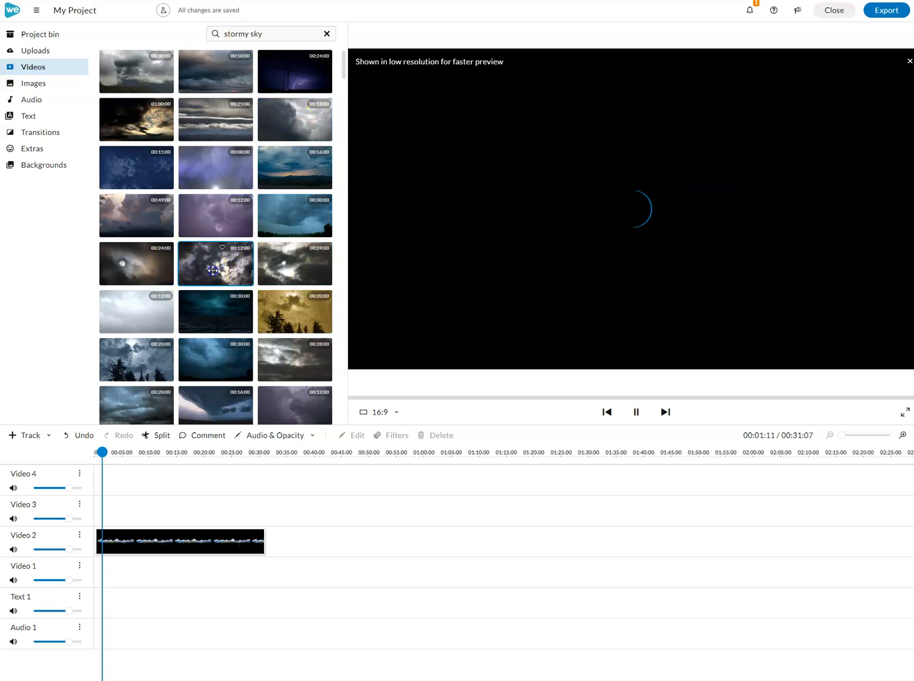
left_click(292, 275)
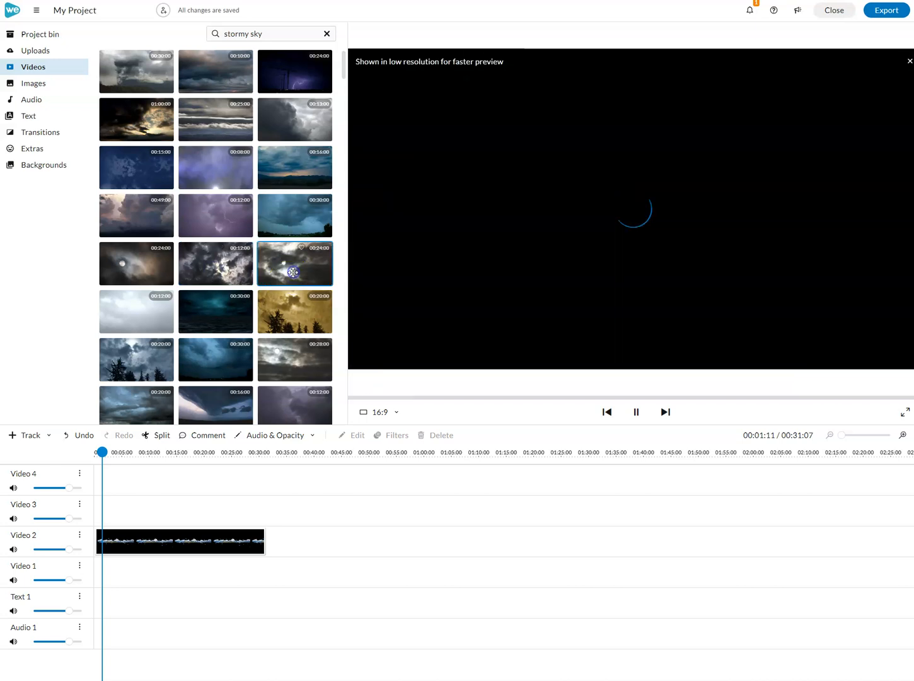
left_click(228, 319)
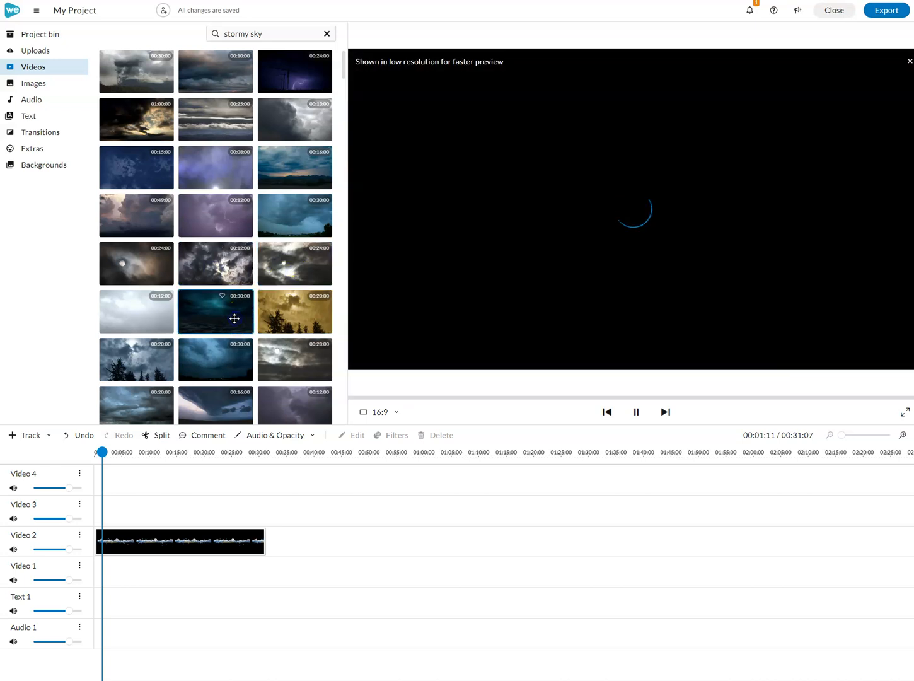
left_click(148, 361)
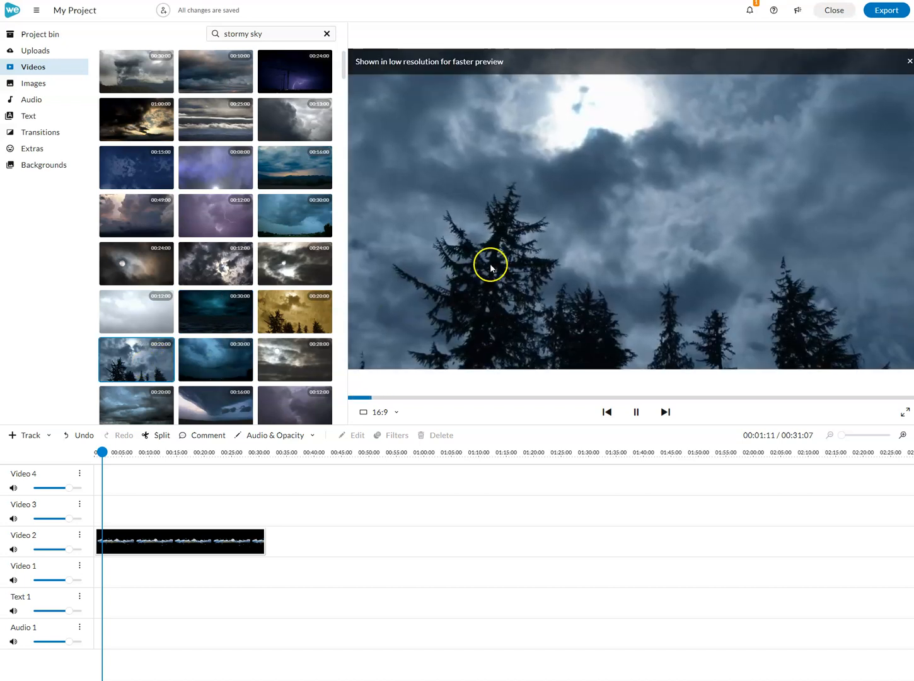
left_click(279, 117)
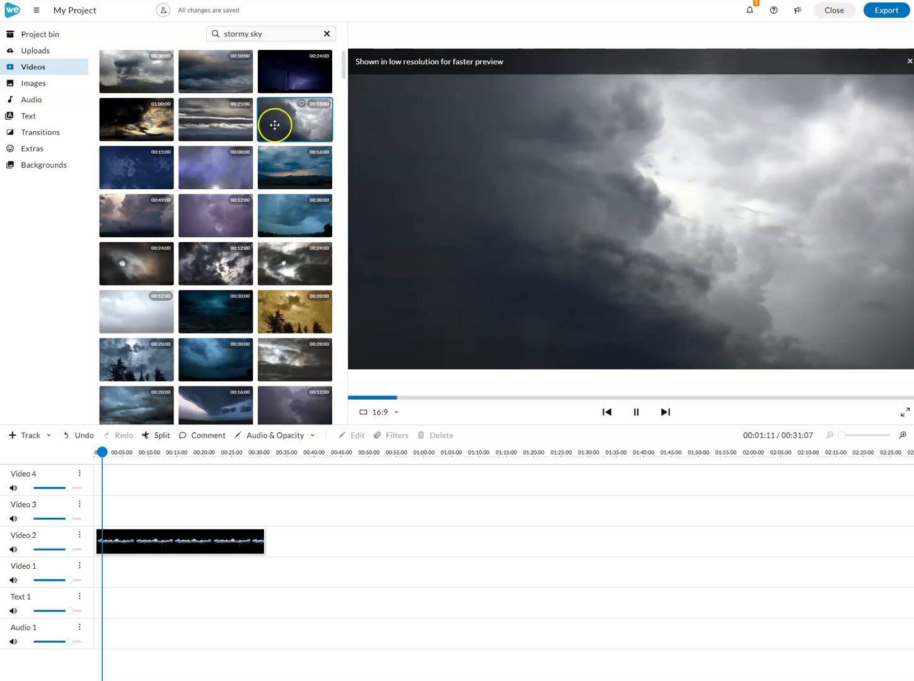
- Preview the 30-, 10- and 25-second and one-minute stormy sky clips, and replay the 13-second grey cloud clip
left_click(152, 72)
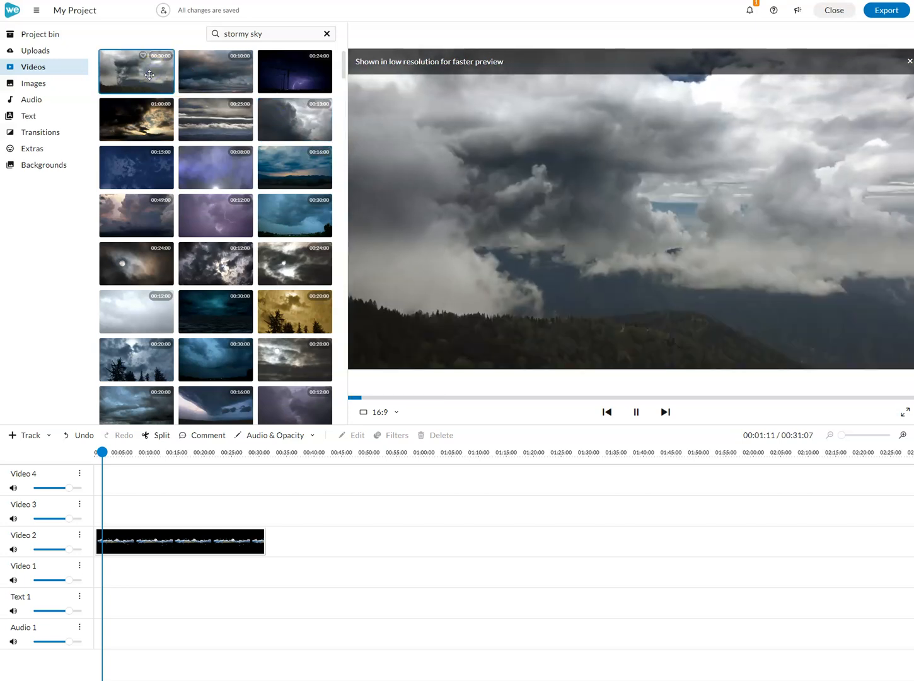
left_click(216, 79)
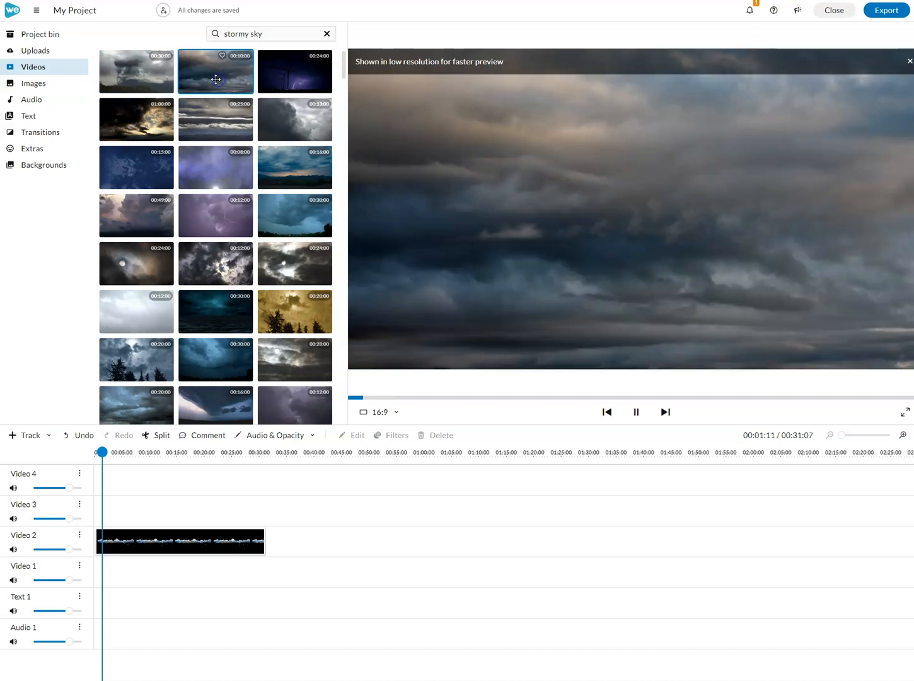
left_click(212, 119)
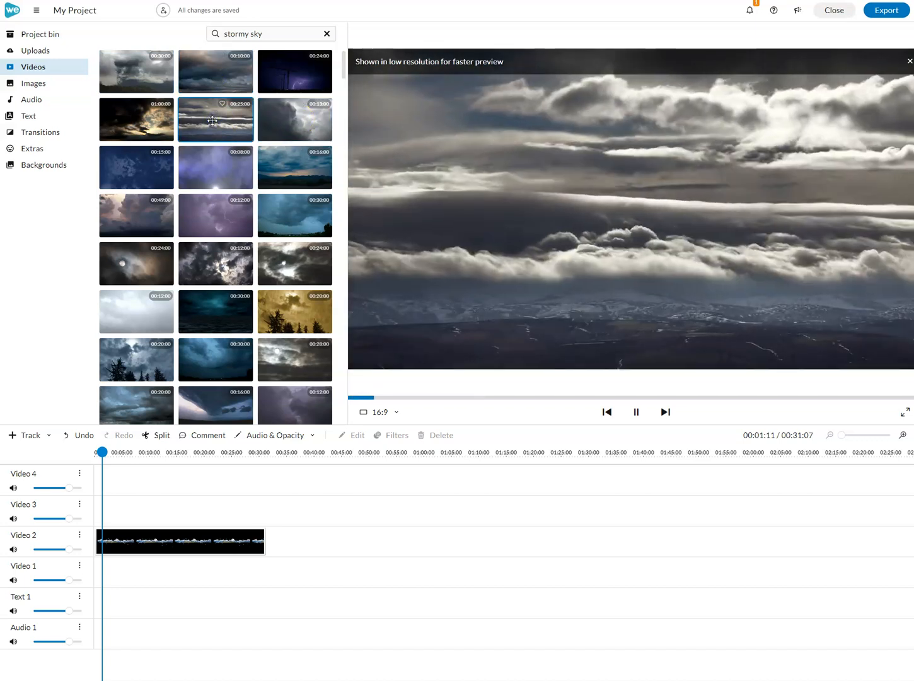
left_click(161, 138)
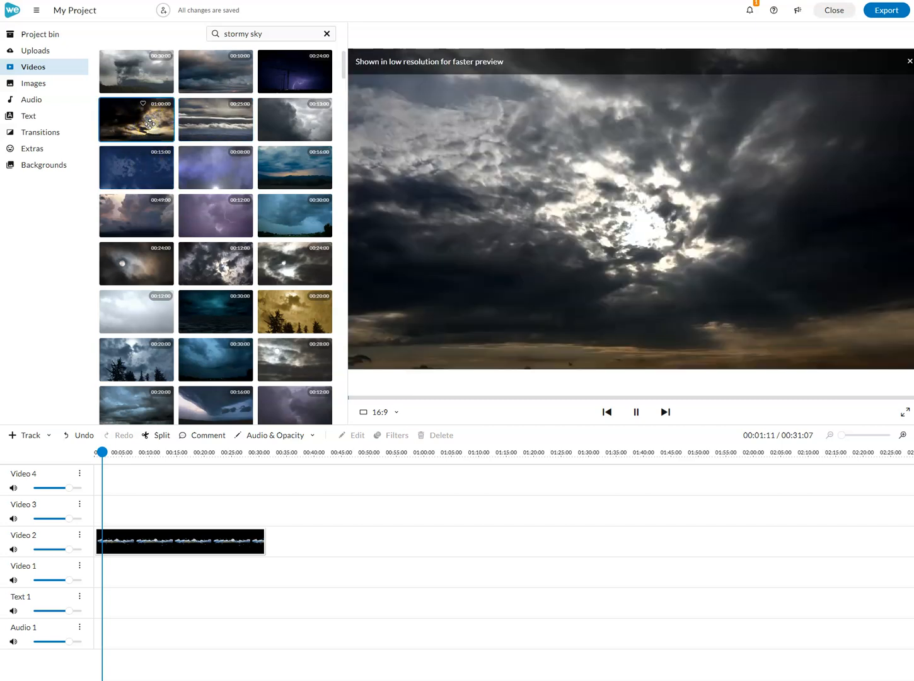
left_click(295, 121)
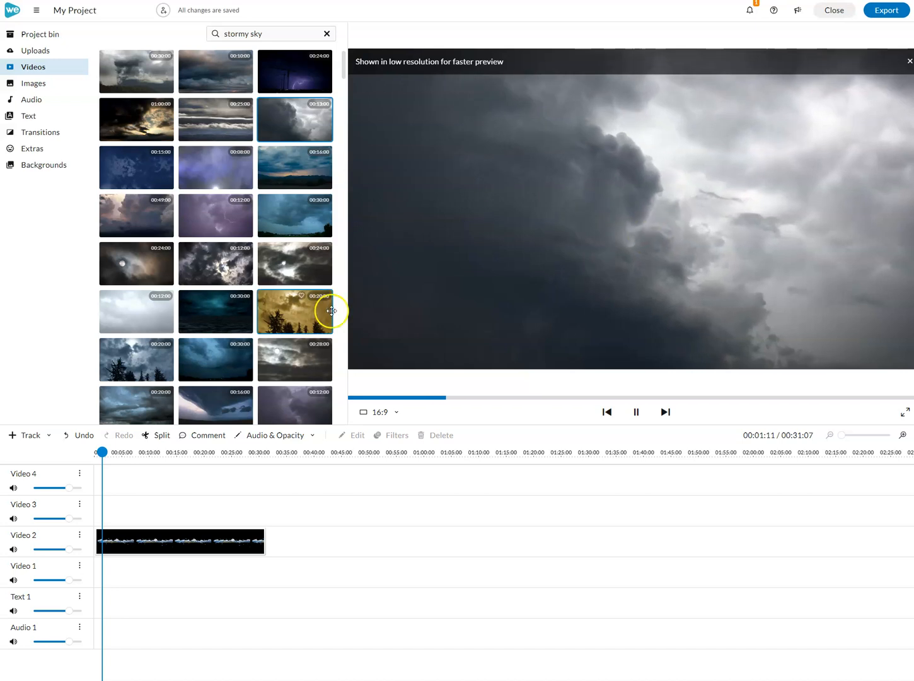
- Place the 13-second grey cloud clip at the start of Video 3, move the mountain clip up to Video 4 and play the composite
left_click_drag(288, 122, 109, 517)
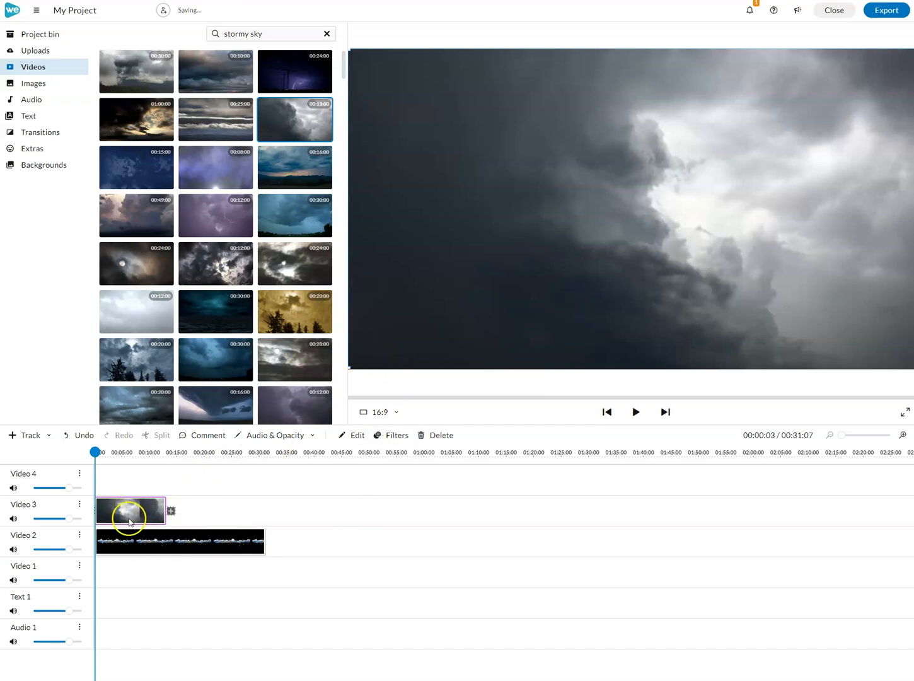
left_click_drag(129, 540, 131, 482)
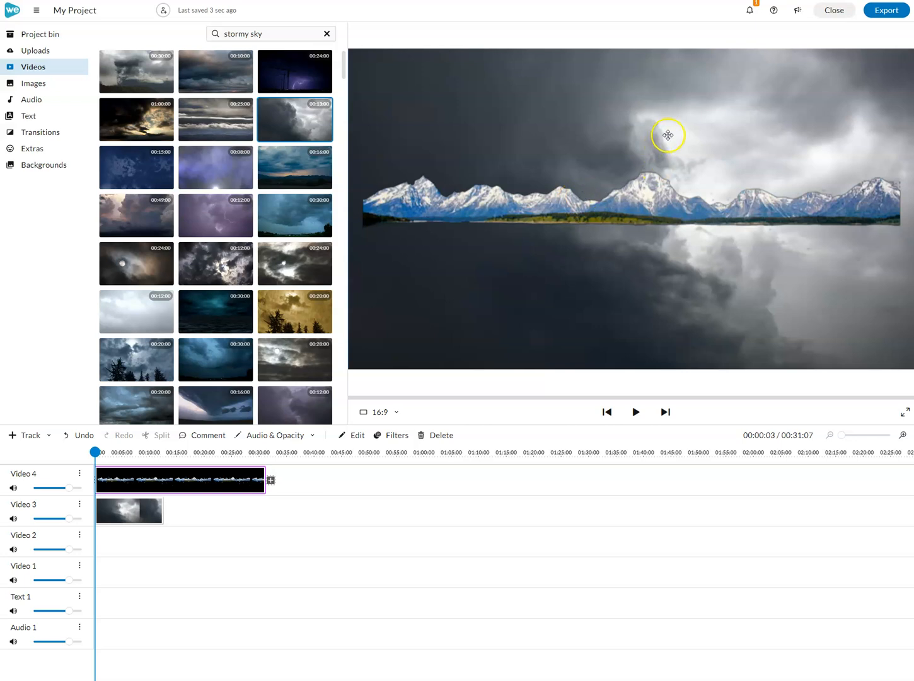
left_click(629, 421)
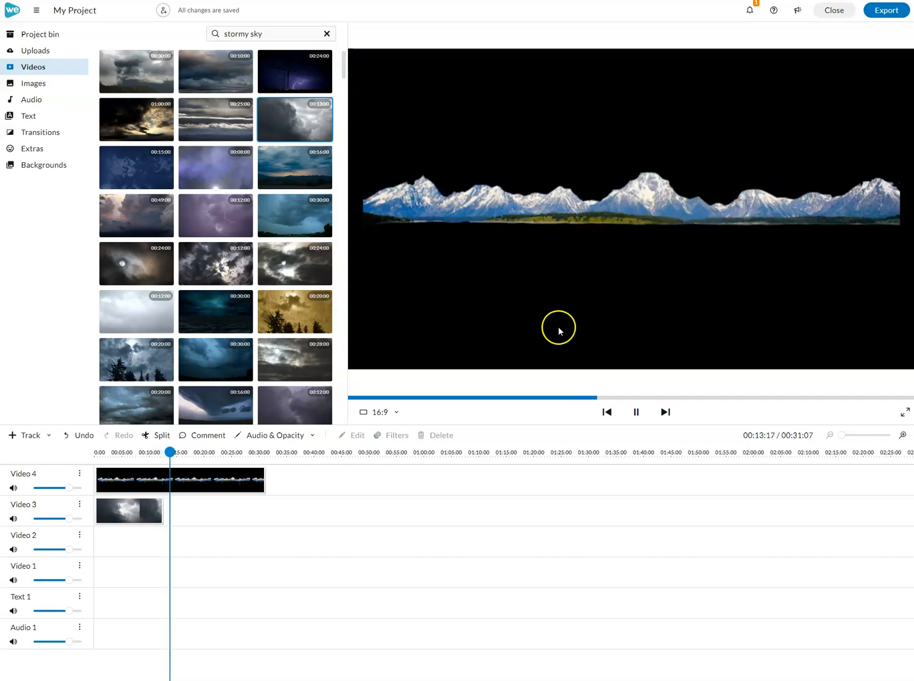
left_click(638, 412)
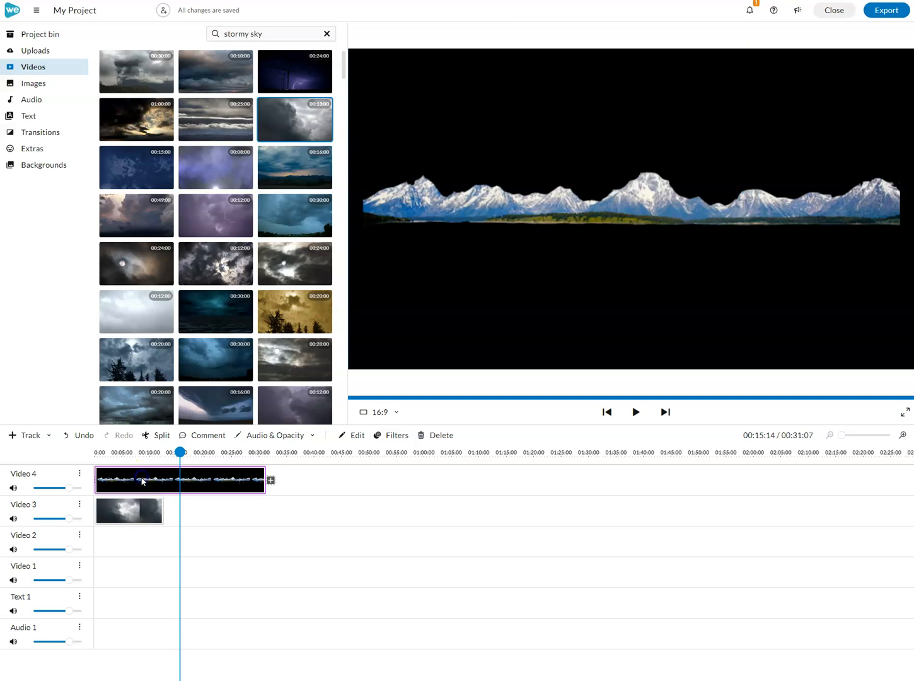
- Scale the mountain clip on Video 4 to 1.25 so it spans the full frame width
double_click(143, 481)
mouse_move(72, 65)
left_click_drag(79, 65, 68, 68)
left_click_drag(73, 66, 83, 67)
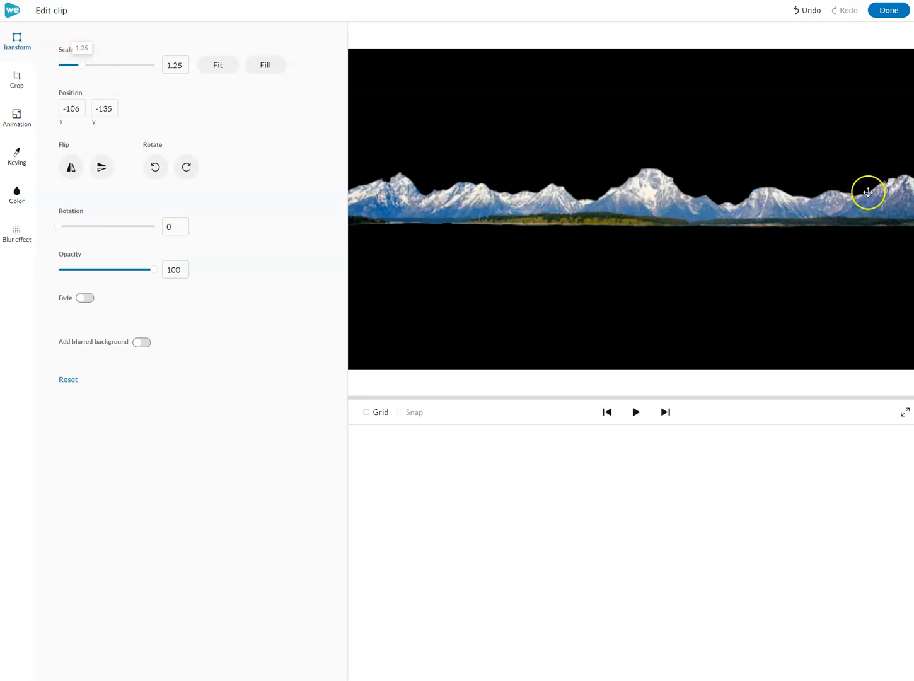
left_click(890, 13)
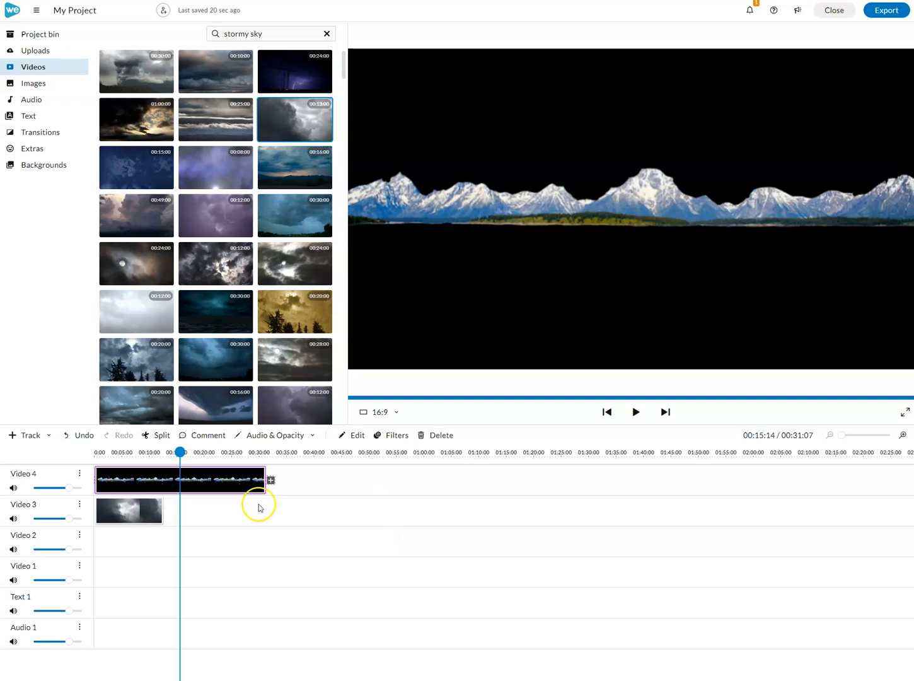
- Scale the sky clip on Video 3 to 0.99 and move it up behind the mountains, to position x -55, y -485
left_click_drag(181, 459, 124, 453)
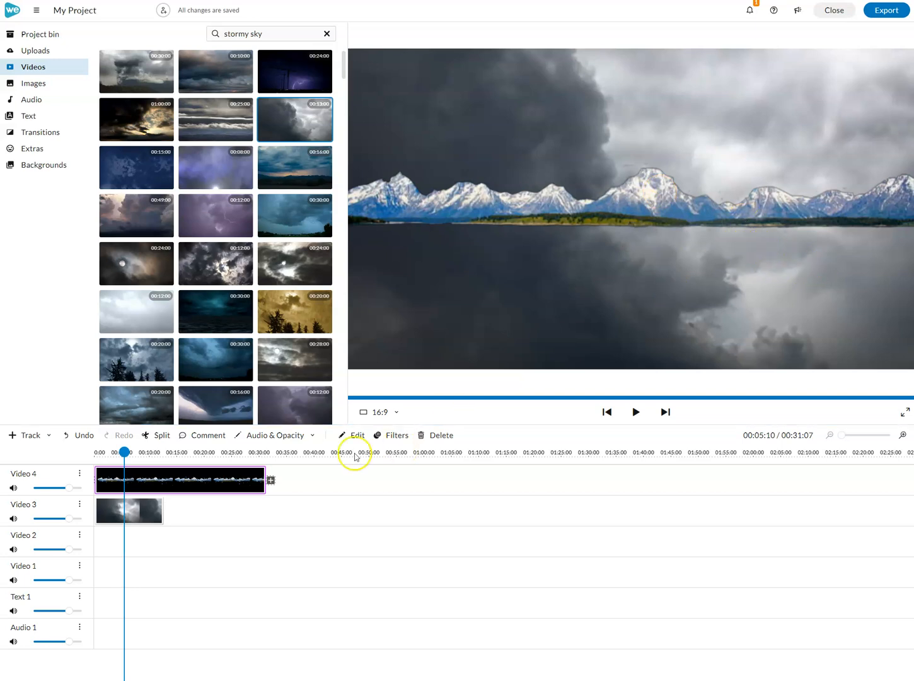
left_click_drag(157, 515, 148, 516)
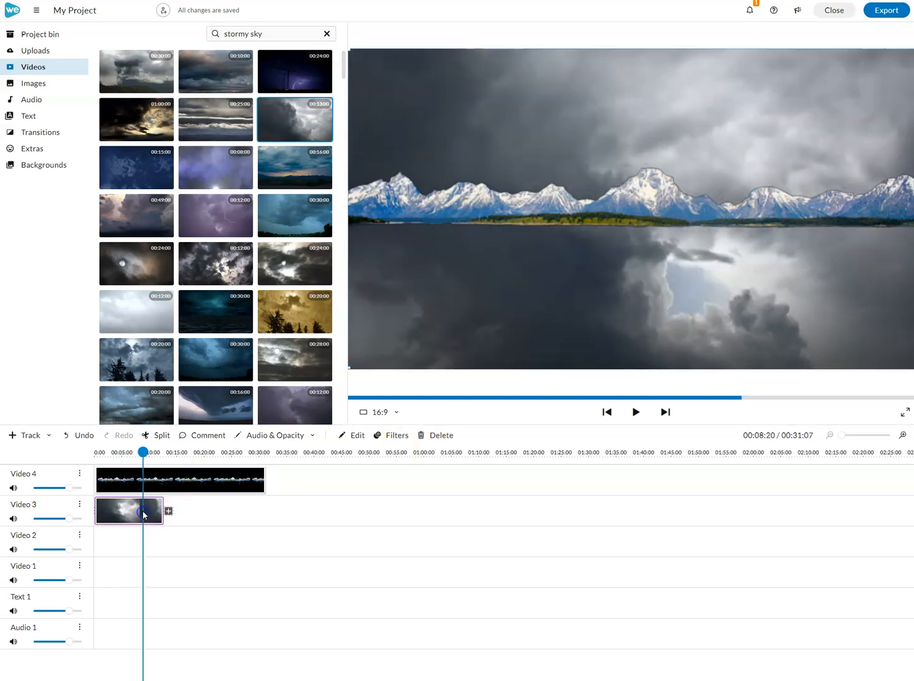
double_click(143, 511)
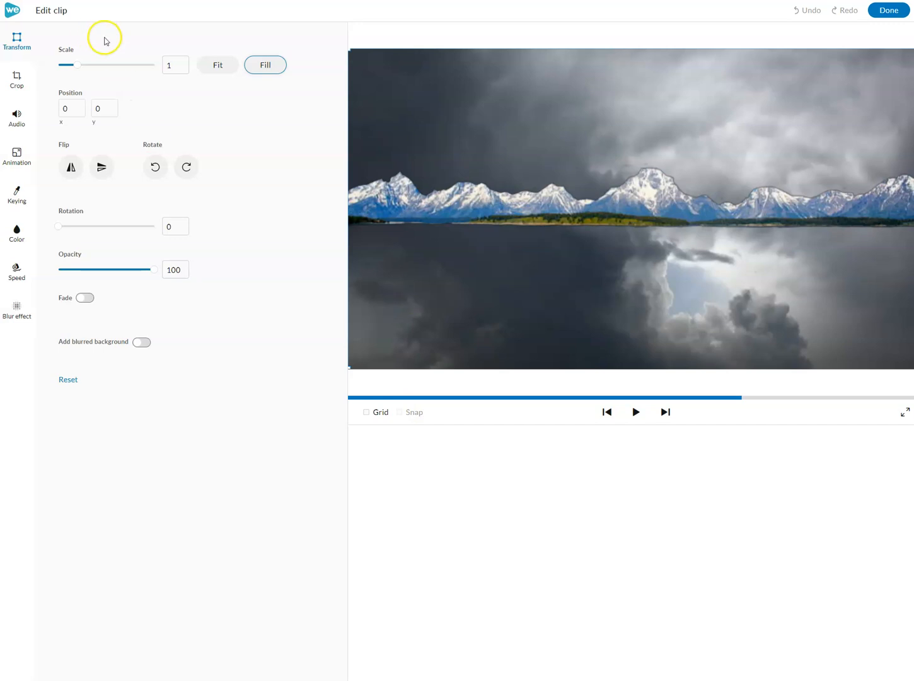
left_click_drag(79, 68, 77, 68)
left_click_drag(485, 286, 473, 150)
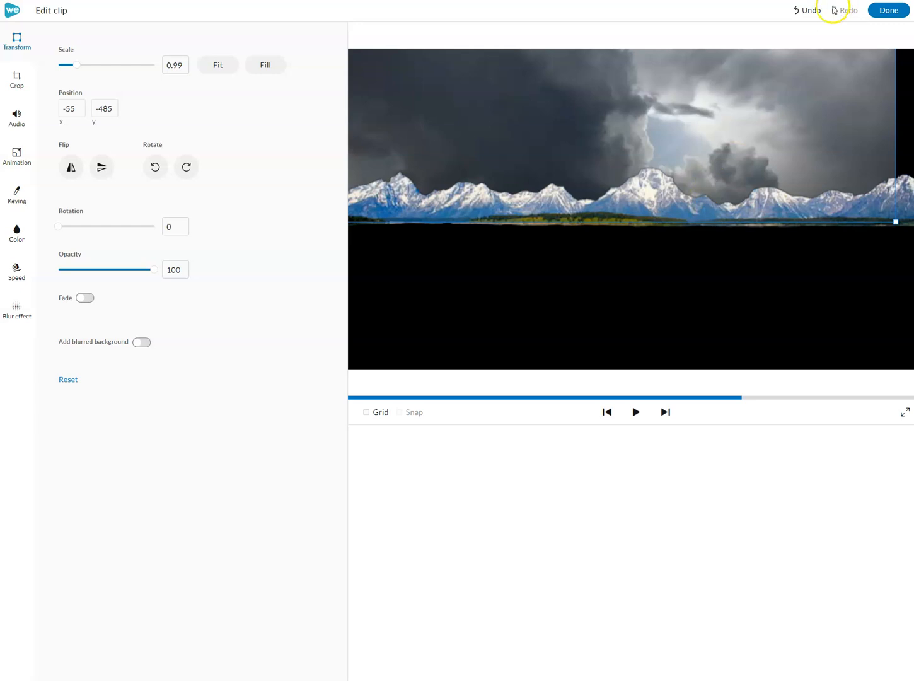
left_click(885, 12)
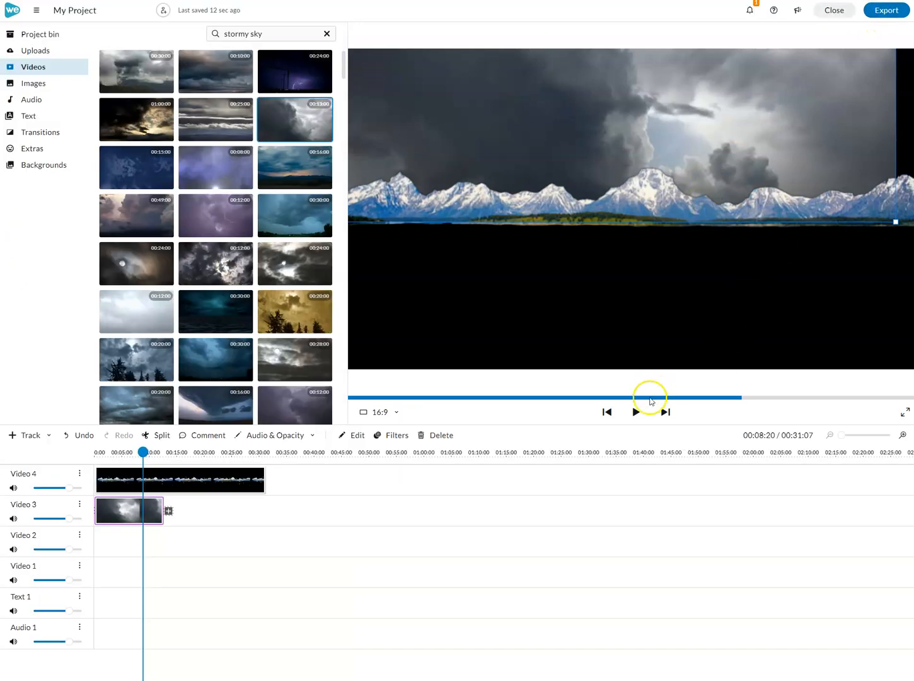
- Play the composite, return the playhead to about 6 seconds and shift the sky clip sideways to cover the black gap at the frame's edge
left_click(635, 414)
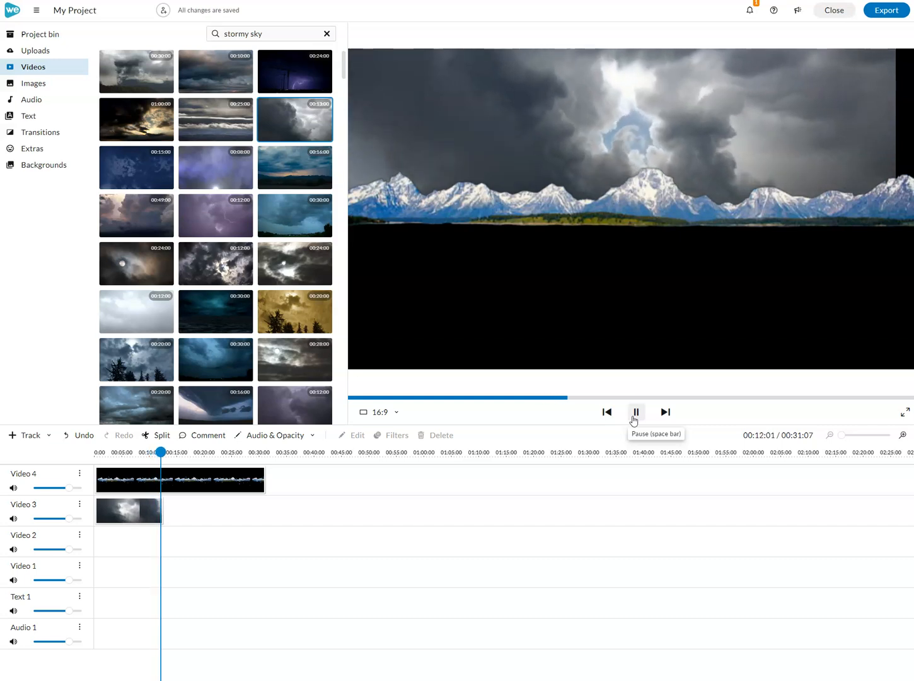
left_click(635, 414)
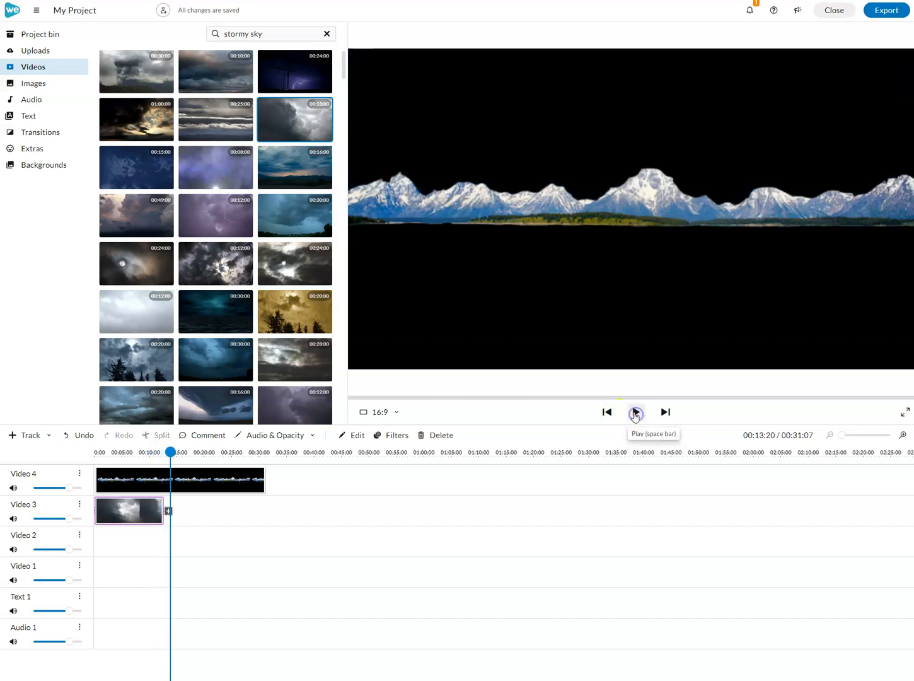
left_click_drag(170, 452, 128, 509)
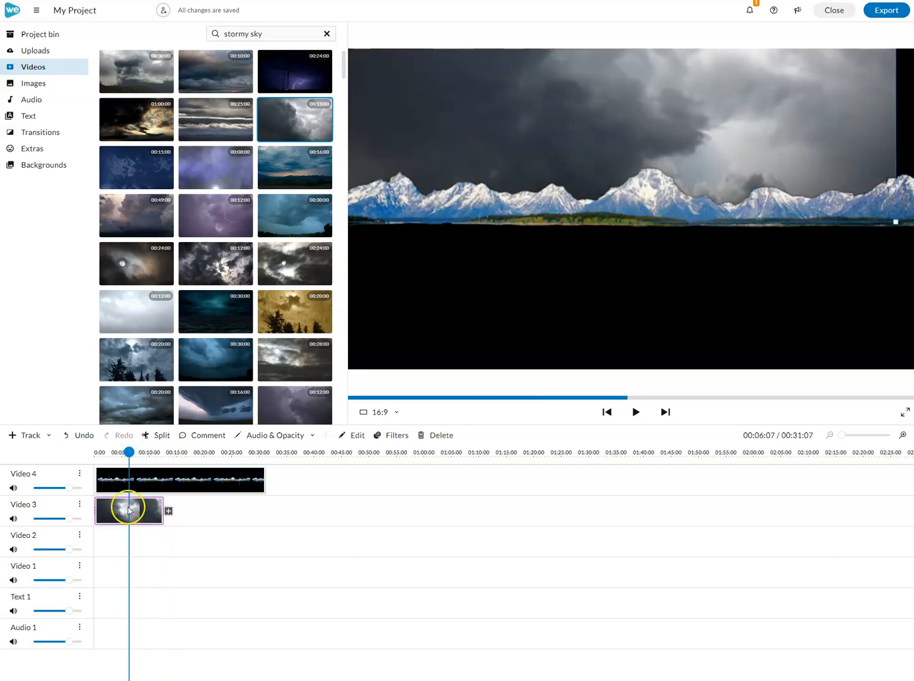
left_click_drag(717, 153, 735, 153)
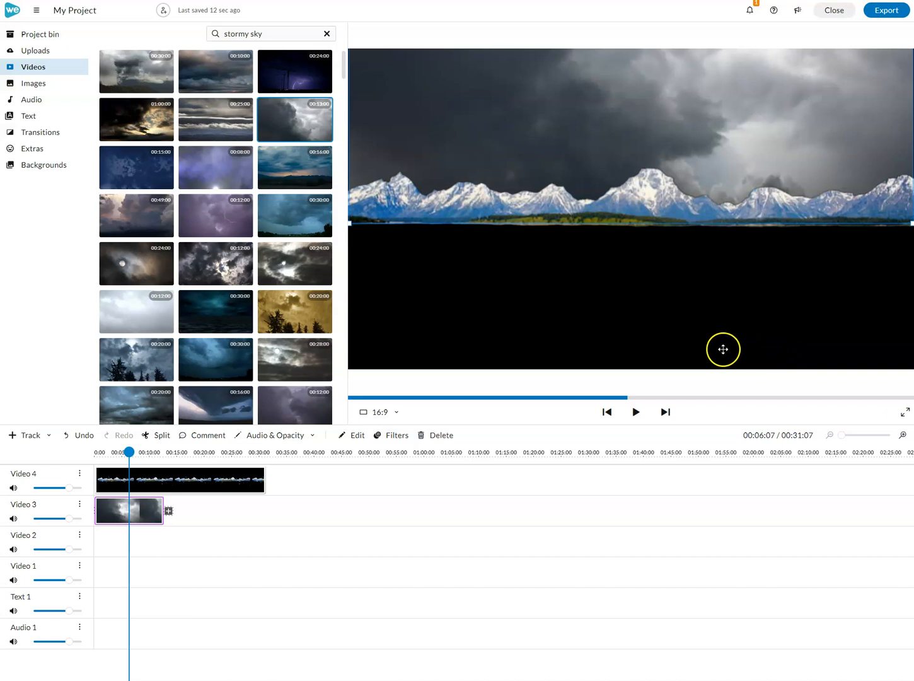
- Search the stock video library for "water"
left_click(208, 539)
left_click(312, 31)
triple_click(237, 23)
type("water")
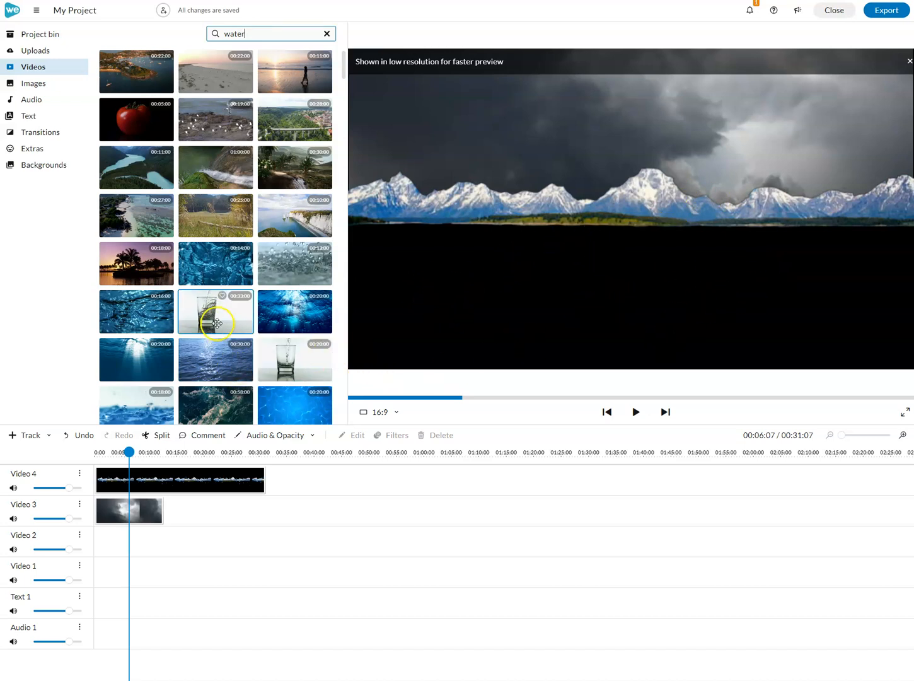
- Preview several water clips, including the 30-second sunlit sea, the 20-second blue pool, the 10-second dark sea and the 15-second brown ripples
left_click(214, 364)
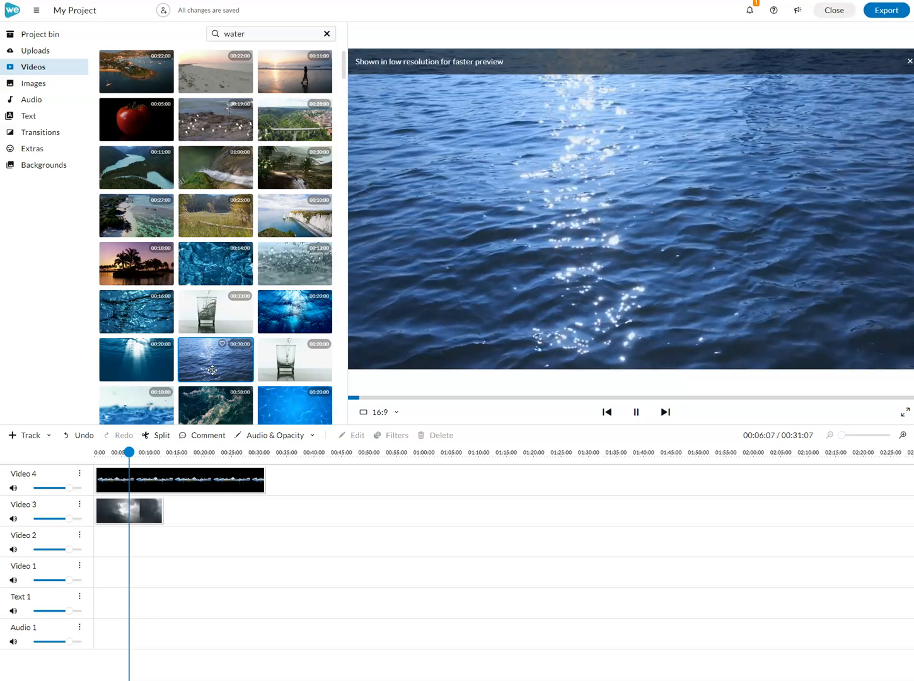
left_click(291, 403)
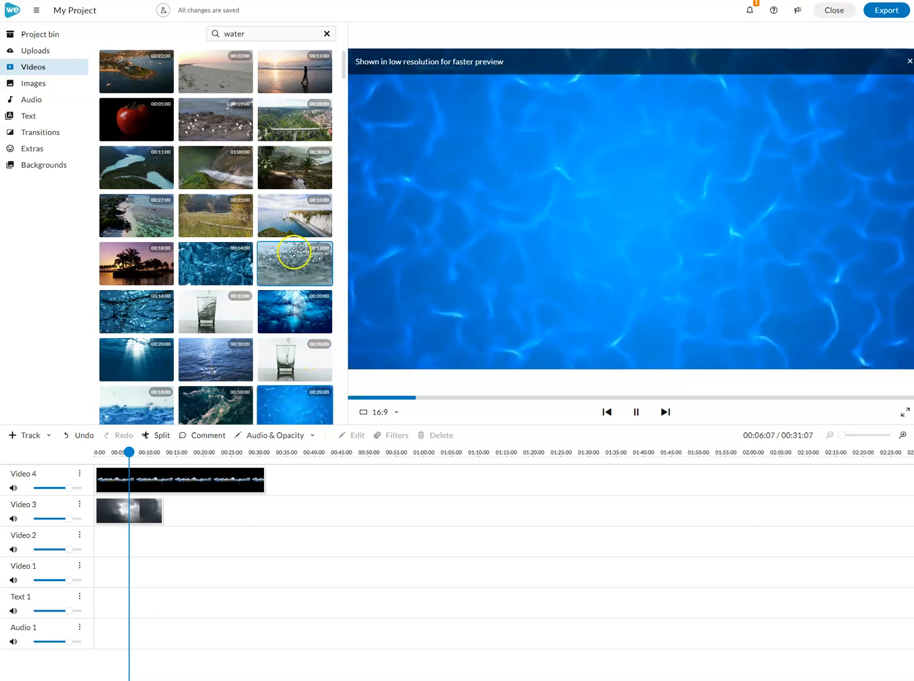
scroll(224, 181, "down", 2)
scroll(224, 182, "down", 3)
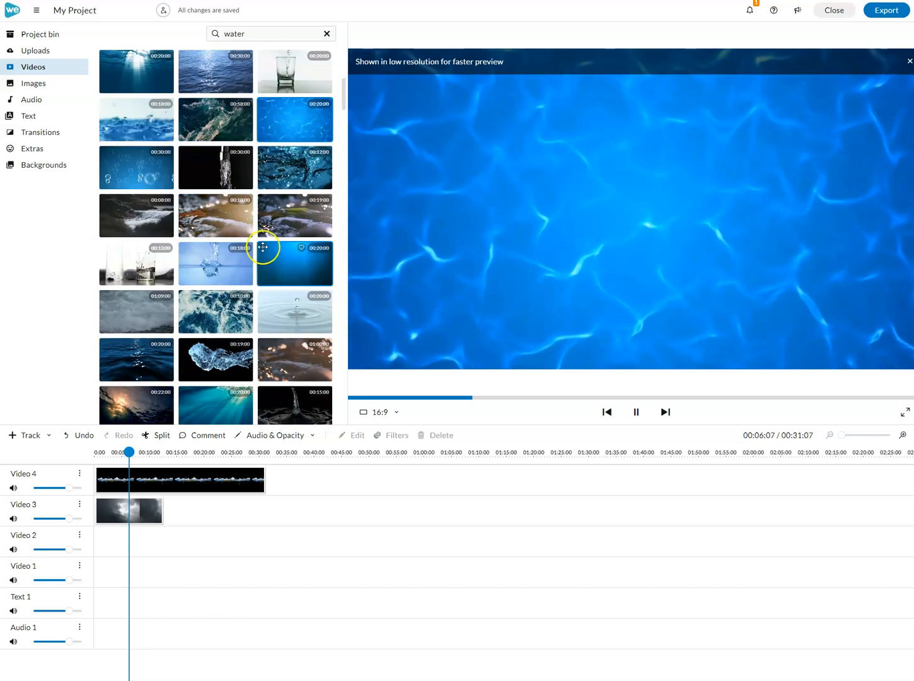
scroll(298, 258, "down", 2)
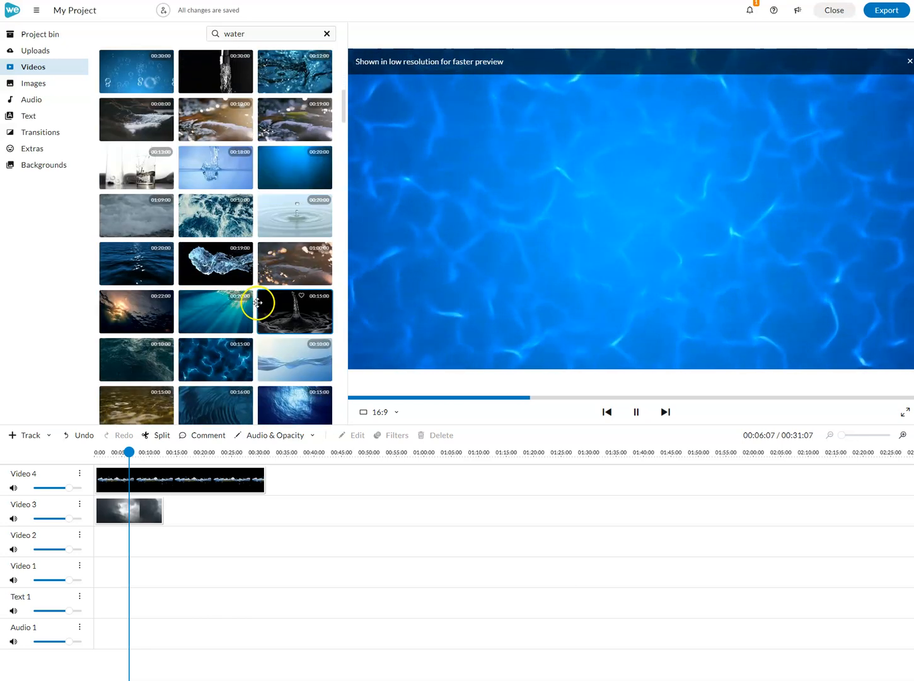
left_click(142, 363)
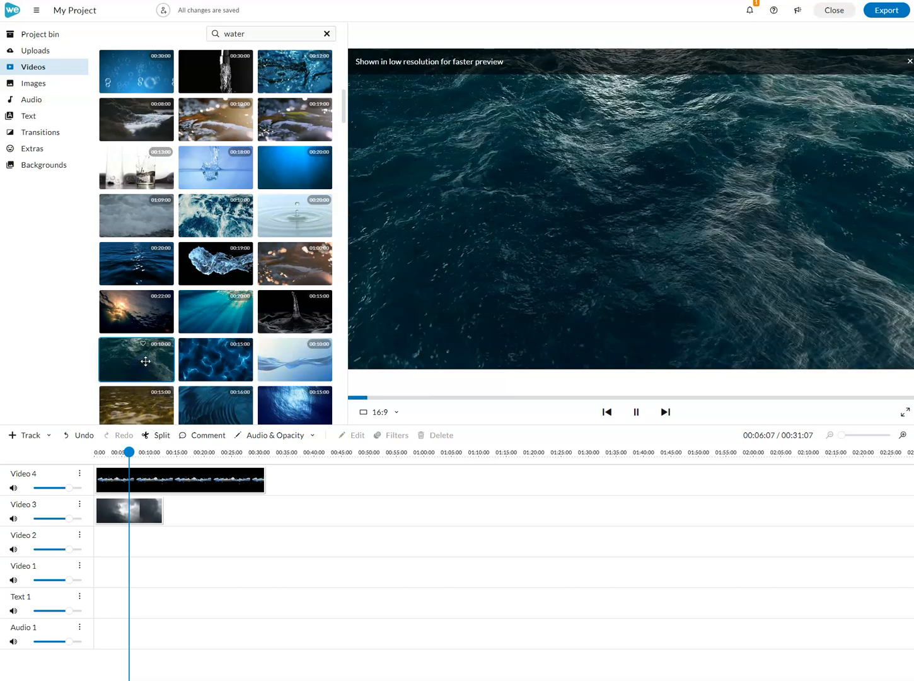
left_click(138, 399)
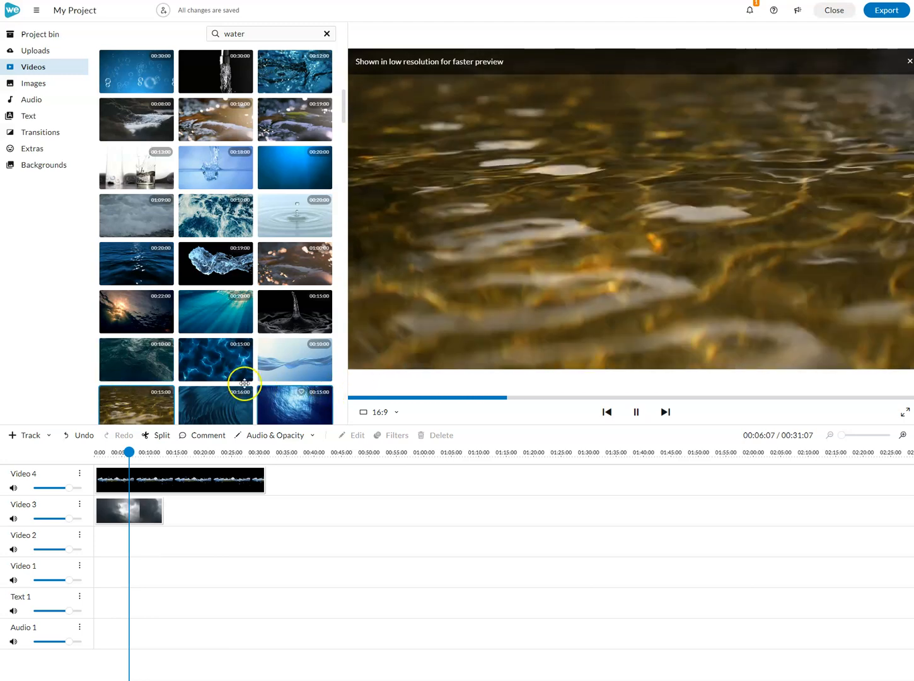
- Place the 15-second brown water clip at the start of Video 2, scaled to 1.13 and positioned at x -136, y 185
left_click_drag(138, 404, 106, 540)
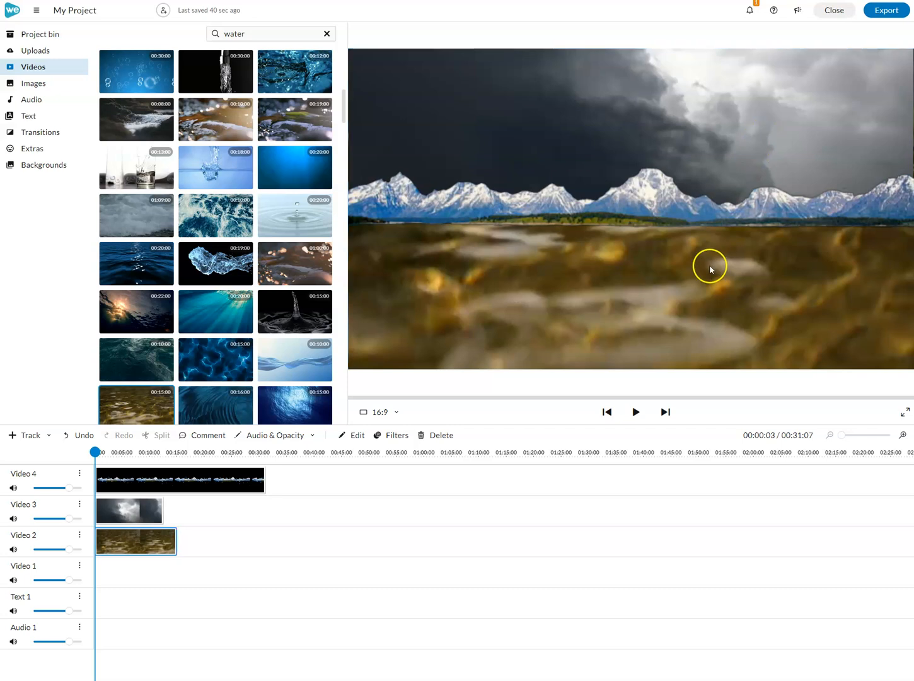
key("space")
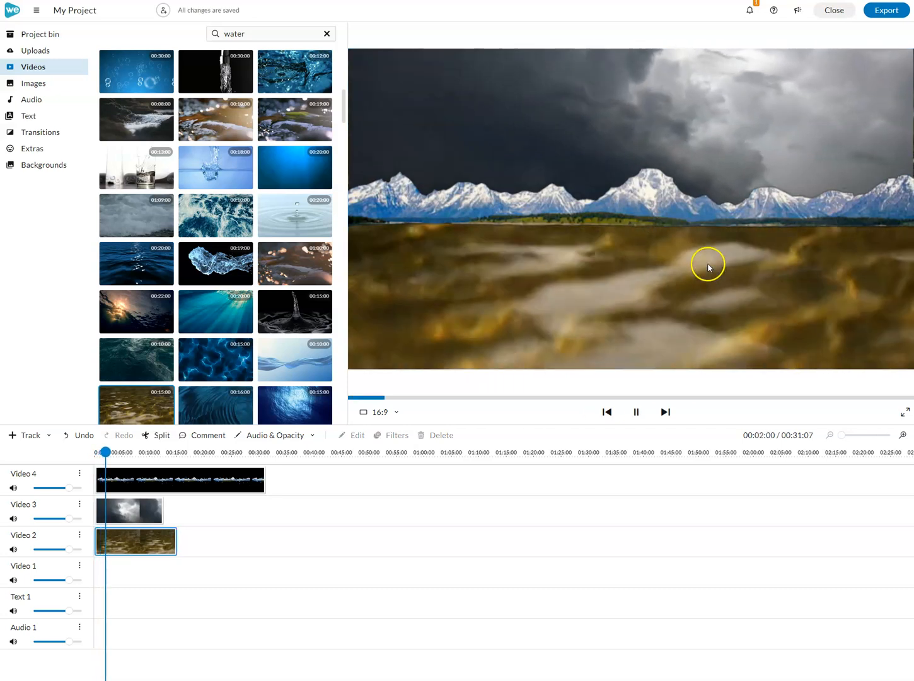
left_click(656, 270)
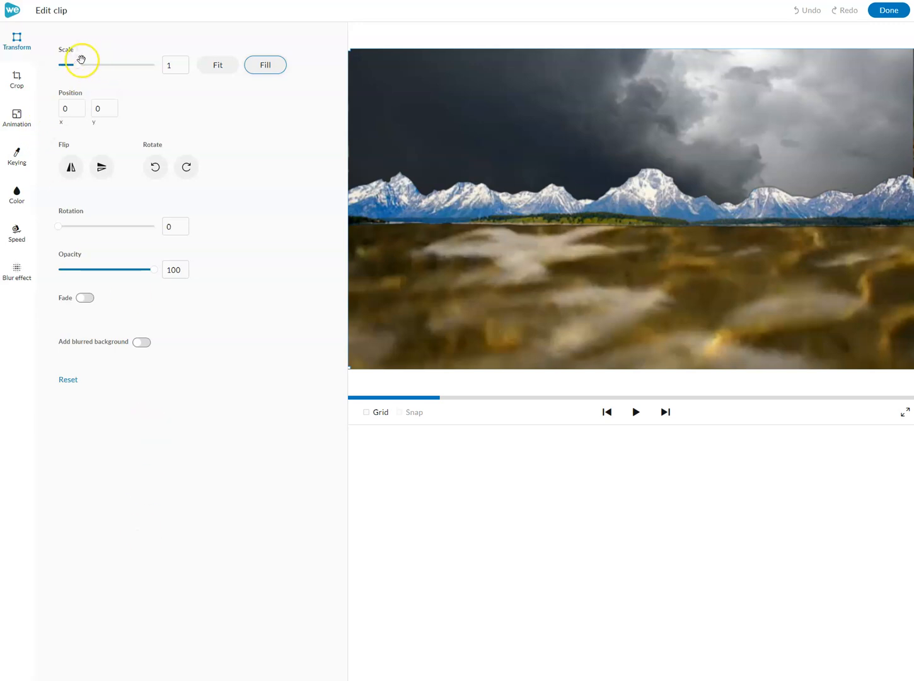
mouse_move(80, 66)
left_mouse_down()
mouse_move(67, 65)
mouse_move(81, 65)
left_mouse_up()
left_click_drag(481, 251, 481, 327)
key("space")
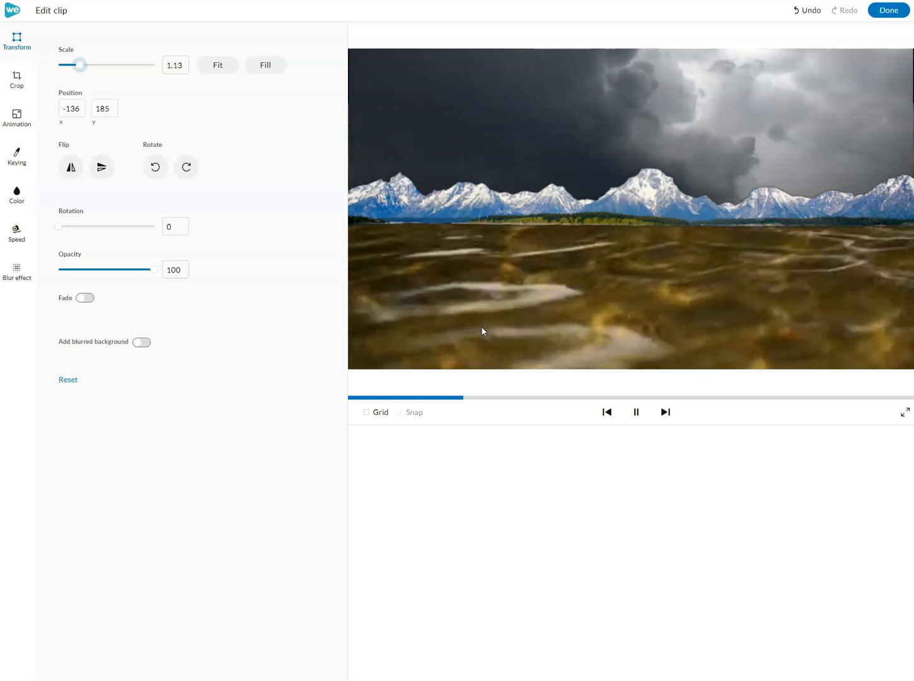
left_click(885, 13)
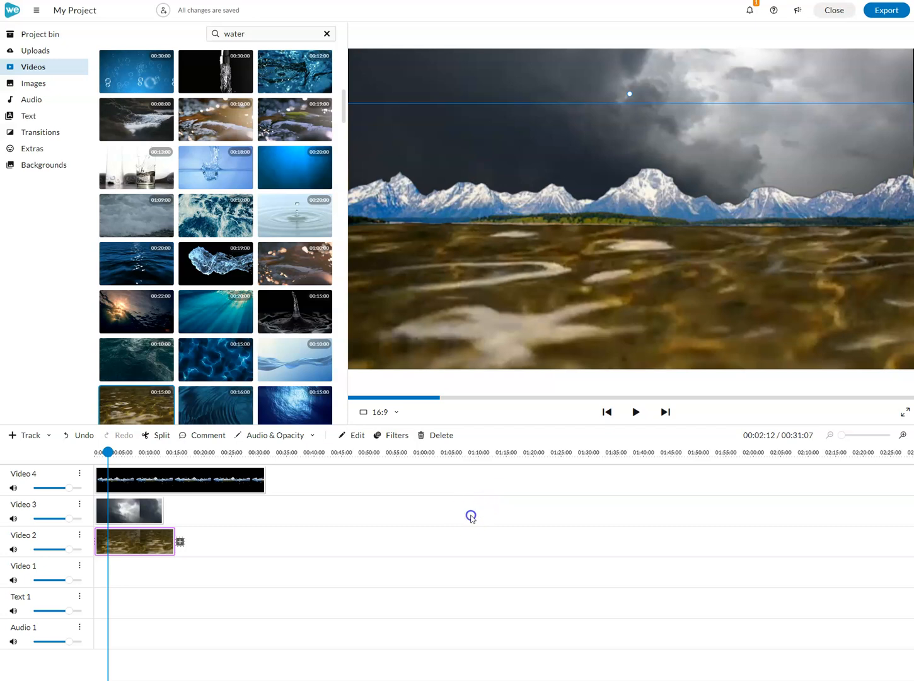
left_click(470, 517)
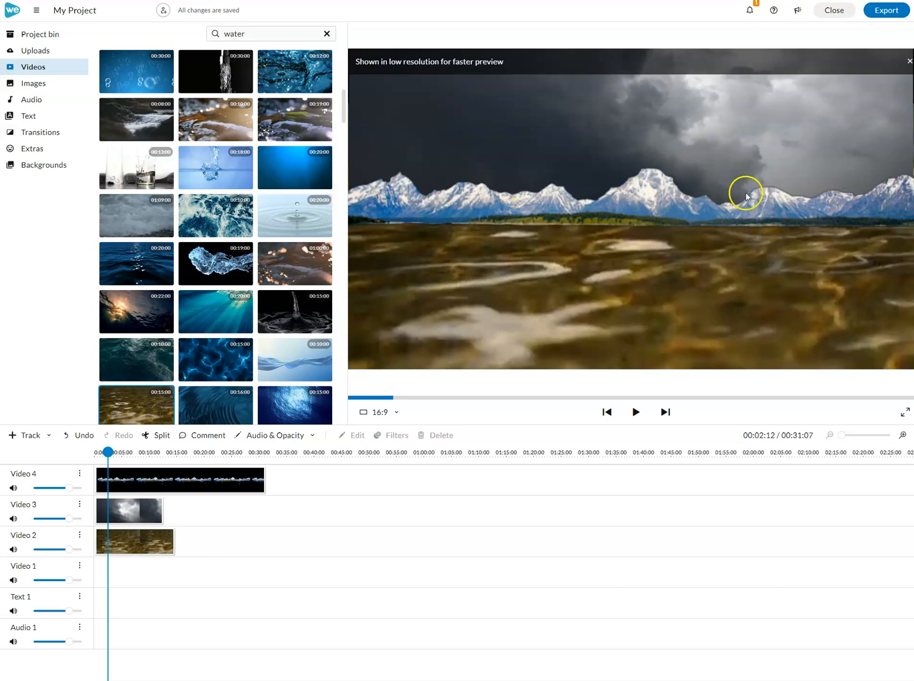
- Delete the grey cloud clip from the Video 3 track
left_click(147, 517)
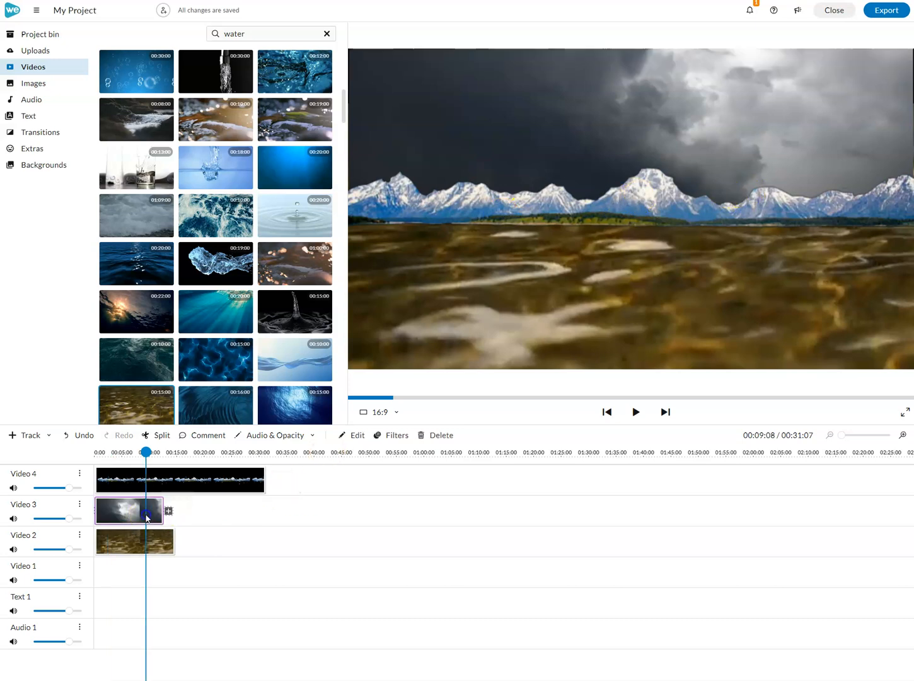
key("Delete")
left_click(169, 517)
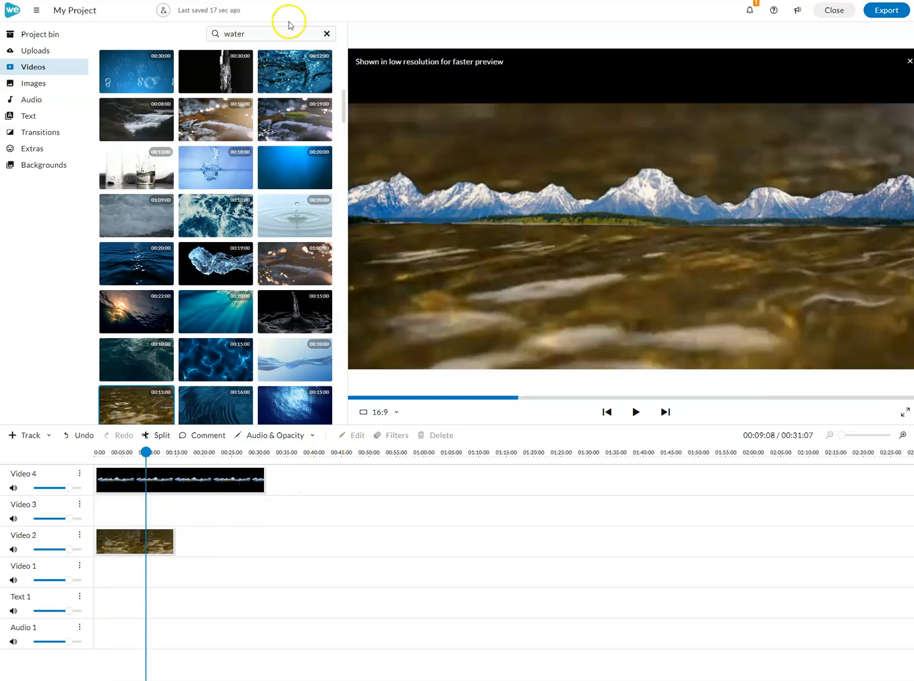
- Search the stock video library for "blue sky clouds" and preview the 40-, 25-, 23- and 11-second clips
left_click_drag(259, 35, 183, 30)
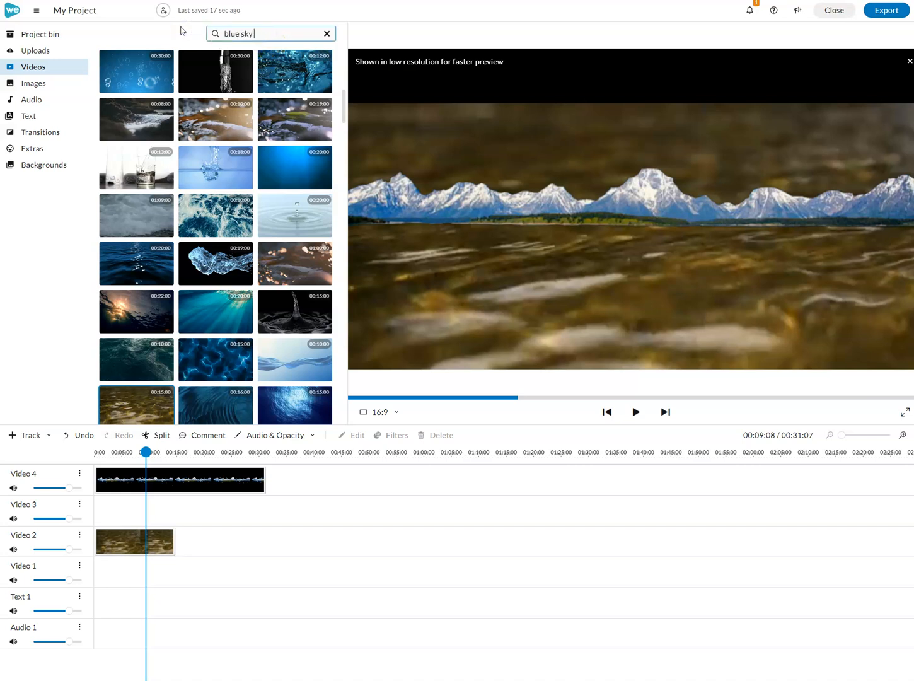
type("blue sky clouds")
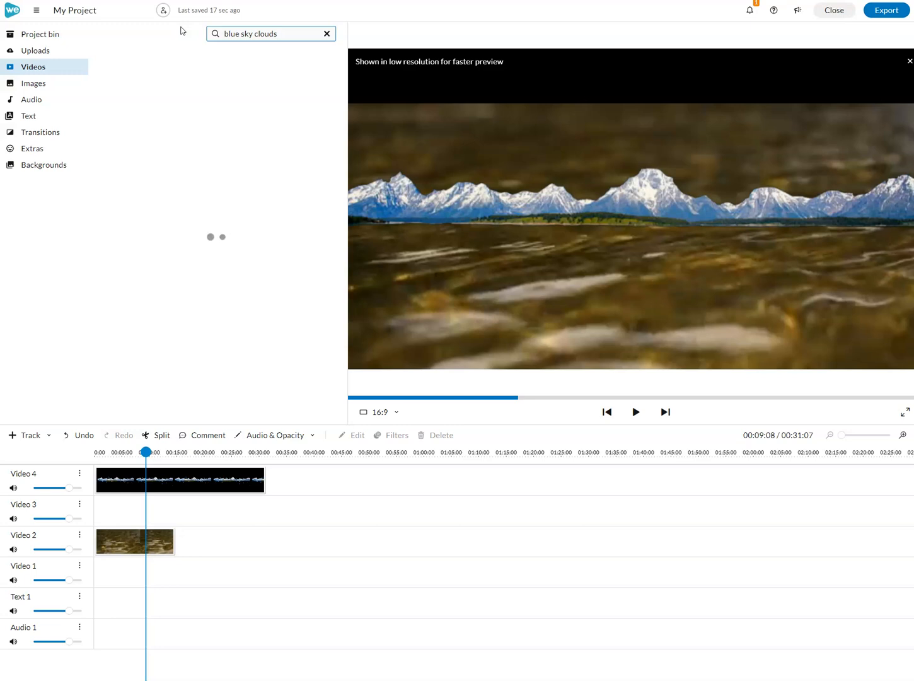
left_click(287, 222)
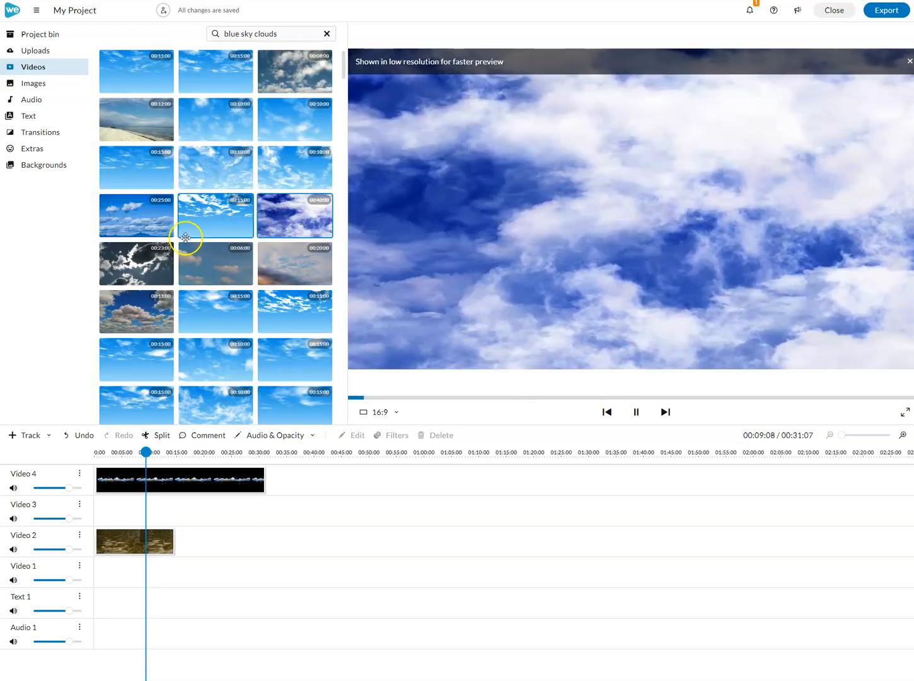
left_click(146, 229)
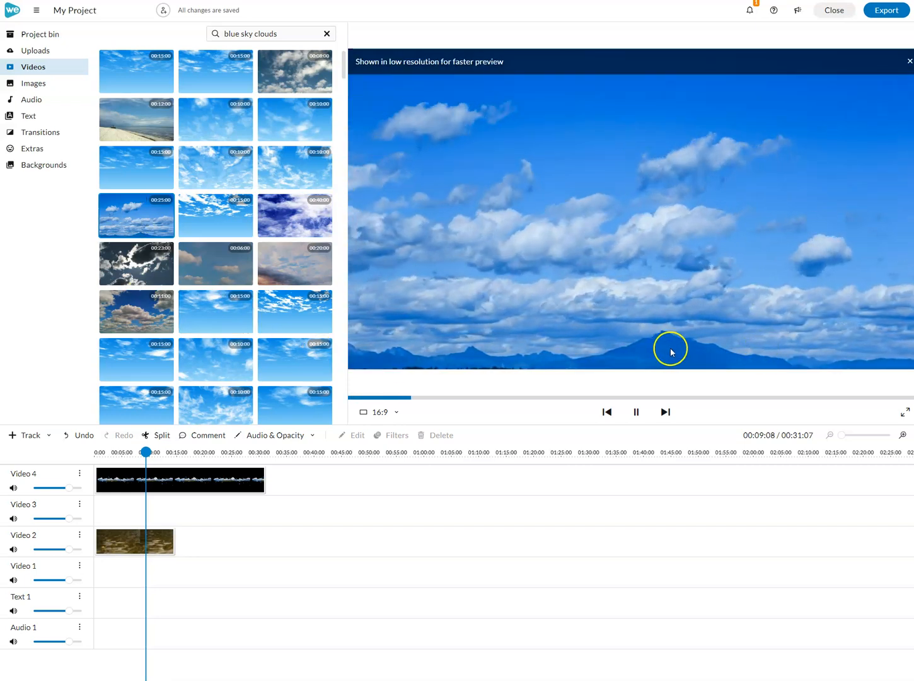
left_click(120, 312)
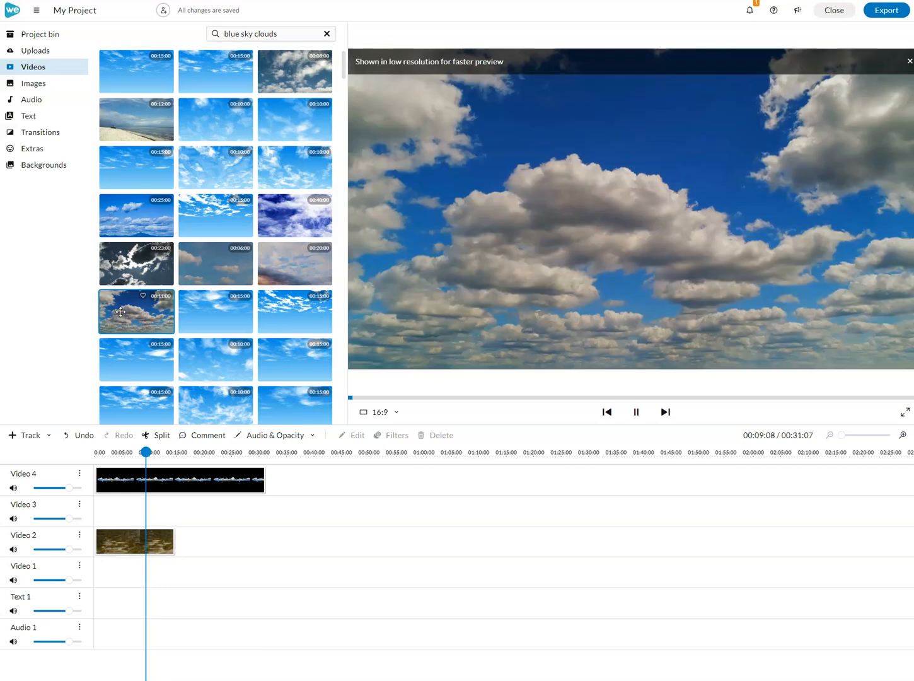
left_click(285, 217)
left_click(147, 284)
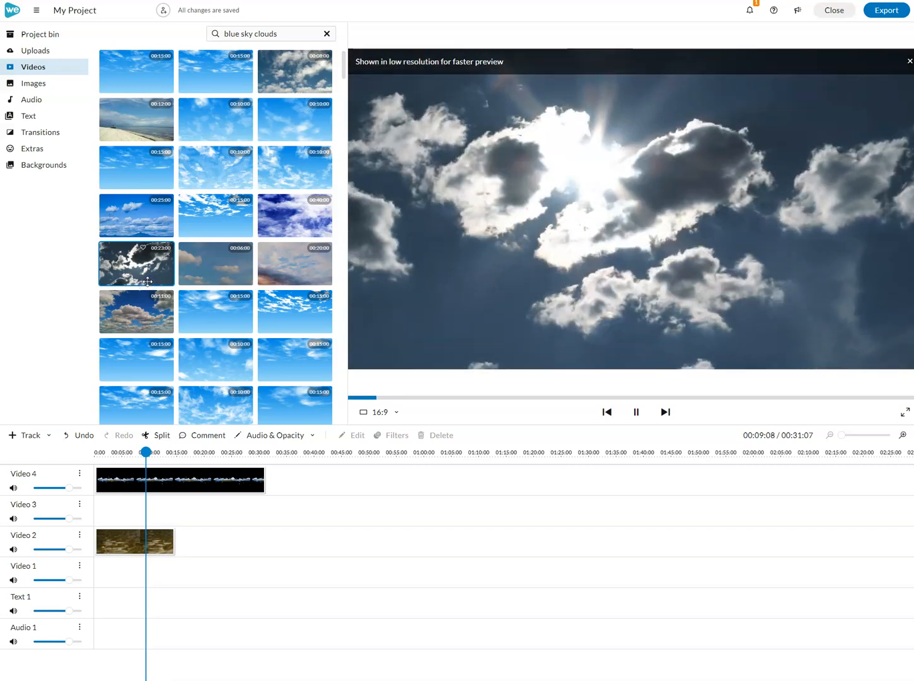
left_click(149, 303)
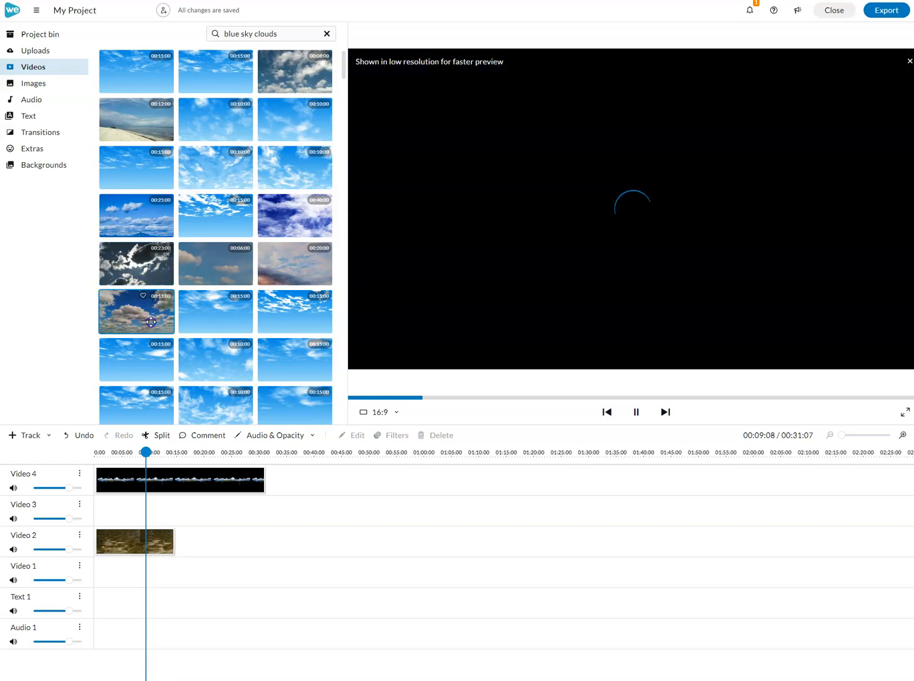
- Preview the lighter 10- and 15-second blue sky clips, and review the 23-second sunburst and 25-second blue cloud clips again
left_click(154, 177)
left_click(213, 176)
left_click(295, 157)
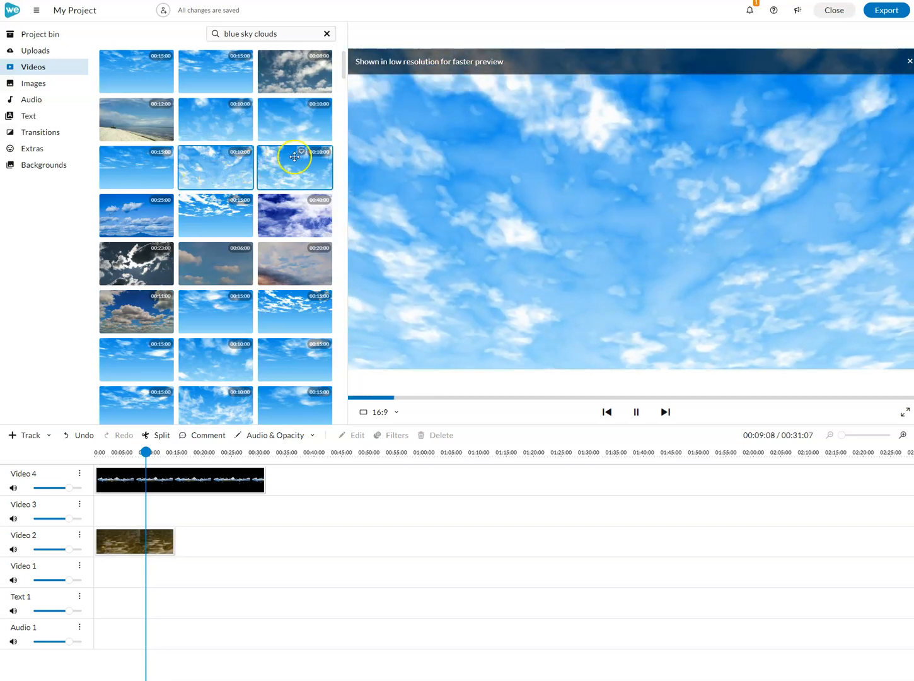
left_click(291, 126)
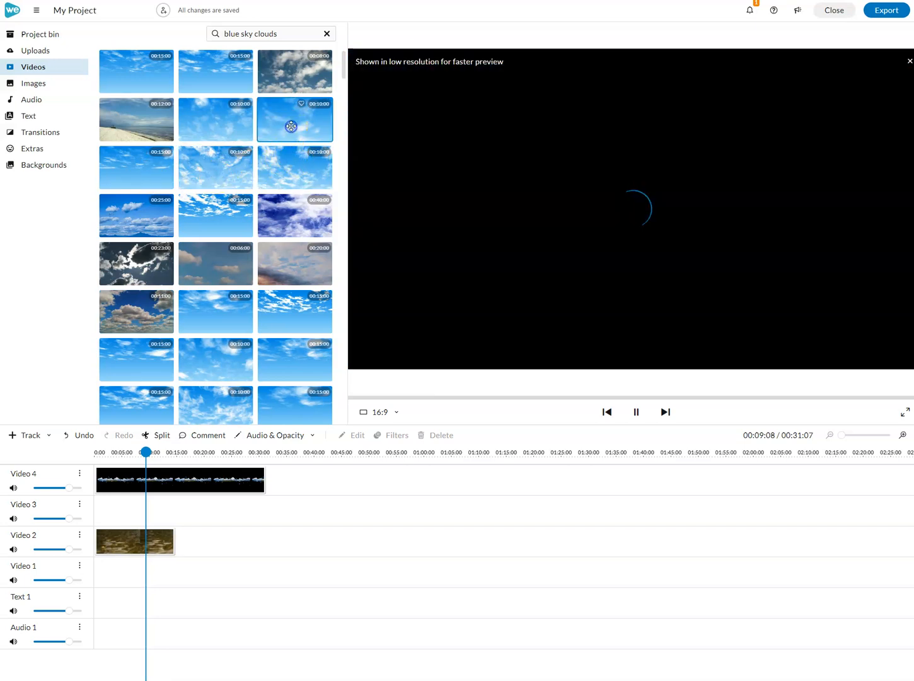
left_click(225, 120)
left_click(137, 118)
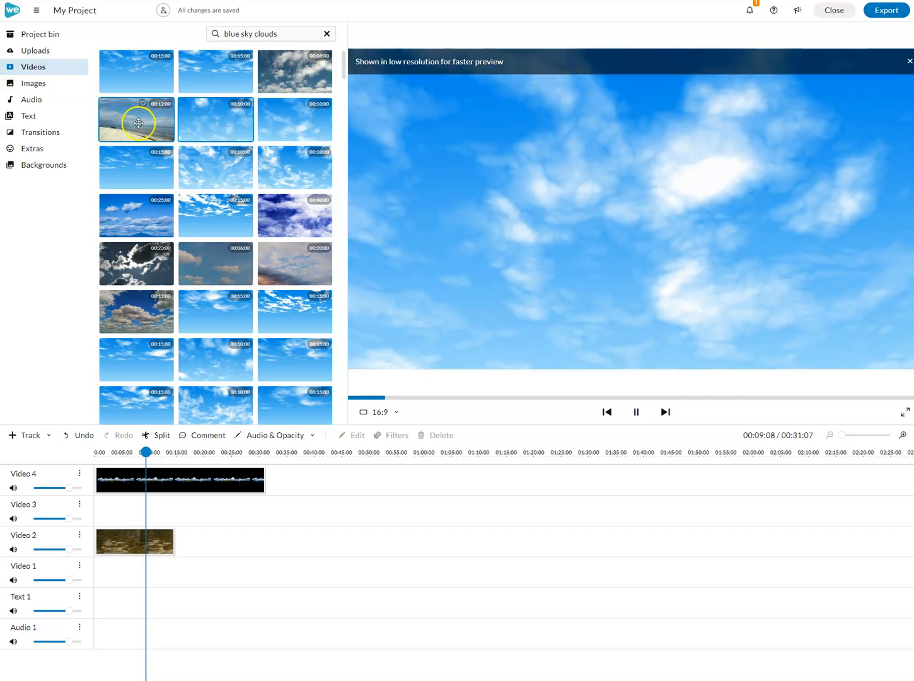
left_click(215, 86)
left_click(261, 76)
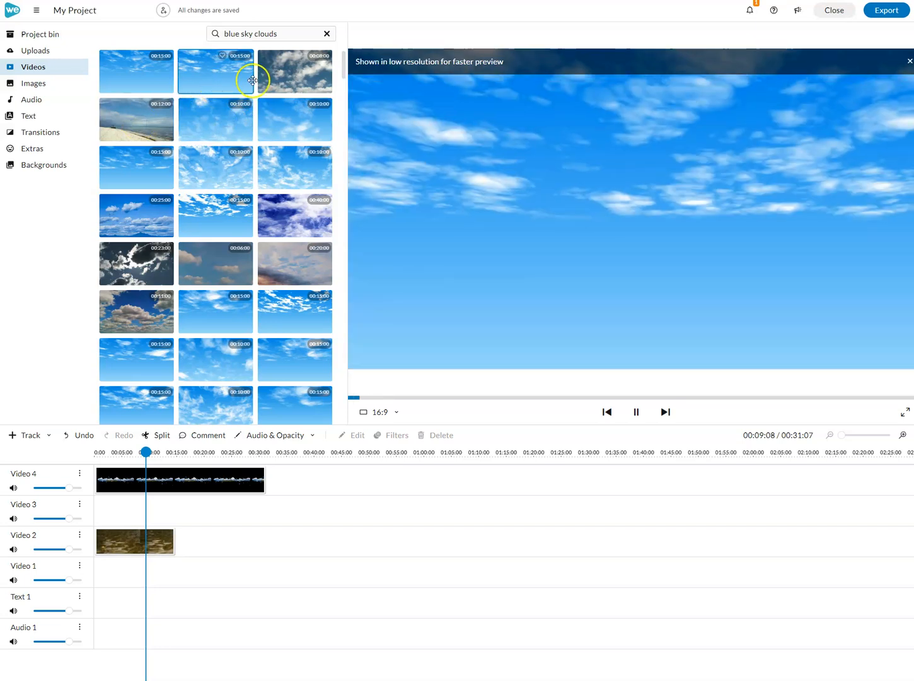
left_click(202, 83)
left_click(135, 88)
left_click(141, 256)
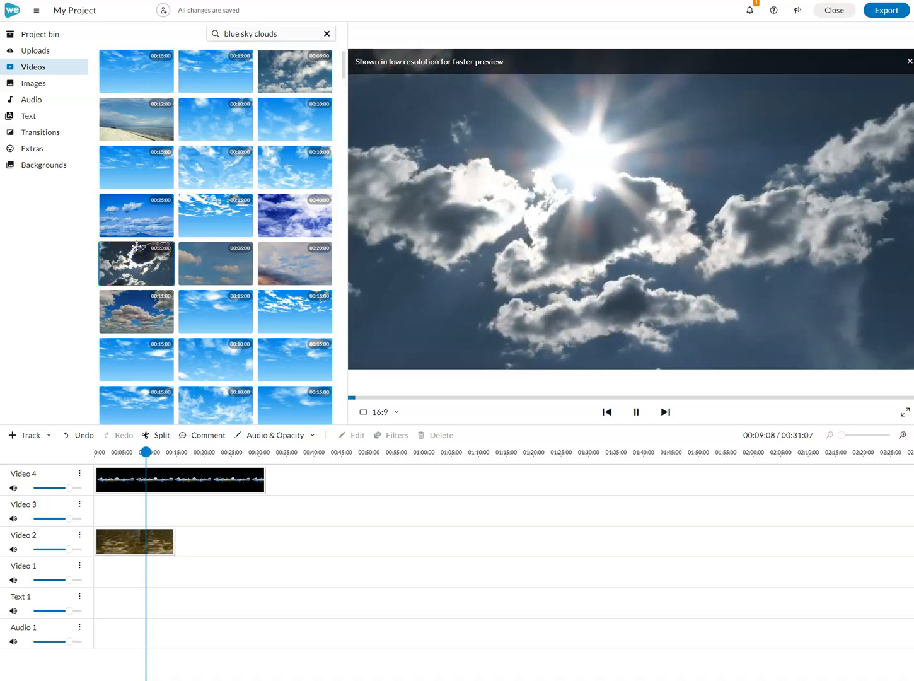
left_click(128, 224)
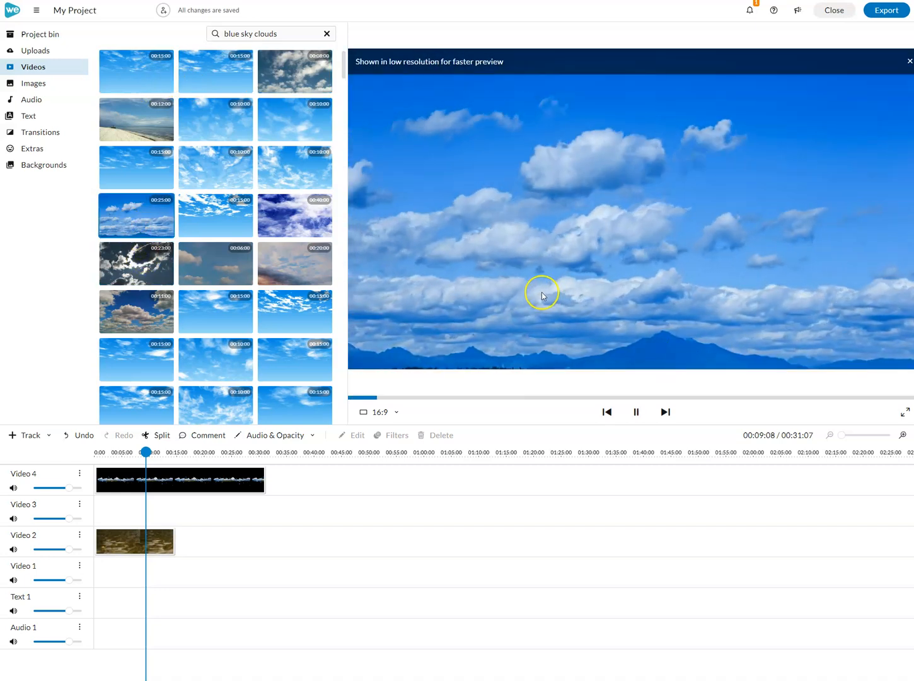
- Place the 25-second blue cloud clip at the start of Video 3 and raise it until its lower edge meets the mountains' base
left_click_drag(136, 213, 110, 497)
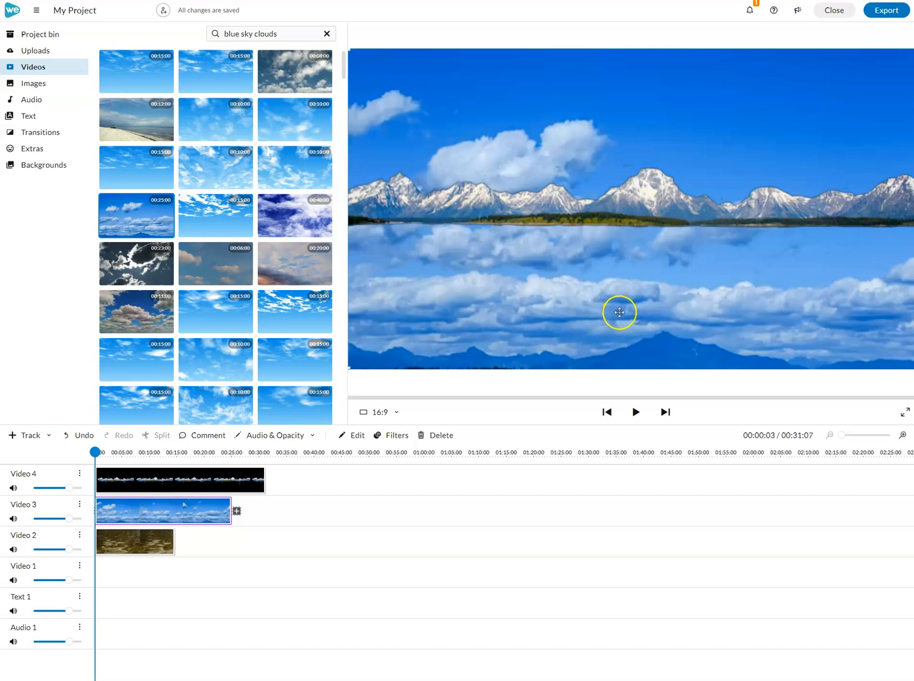
left_click(175, 512)
left_click_drag(431, 320, 440, 169)
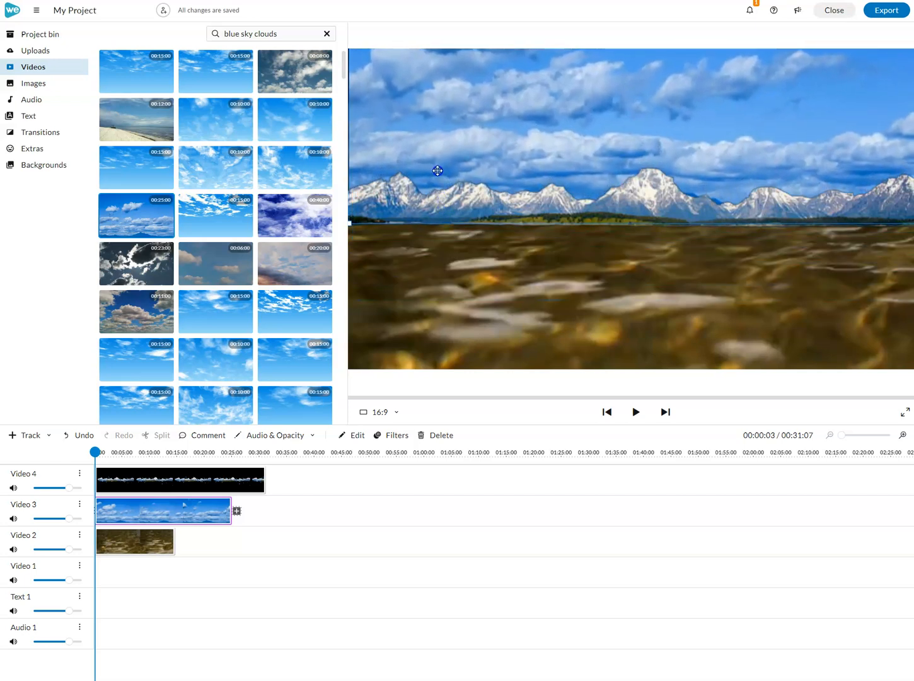
- Play the composite from the start past the end of the Video 2 water clip, and replay a section within that clip
key("space")
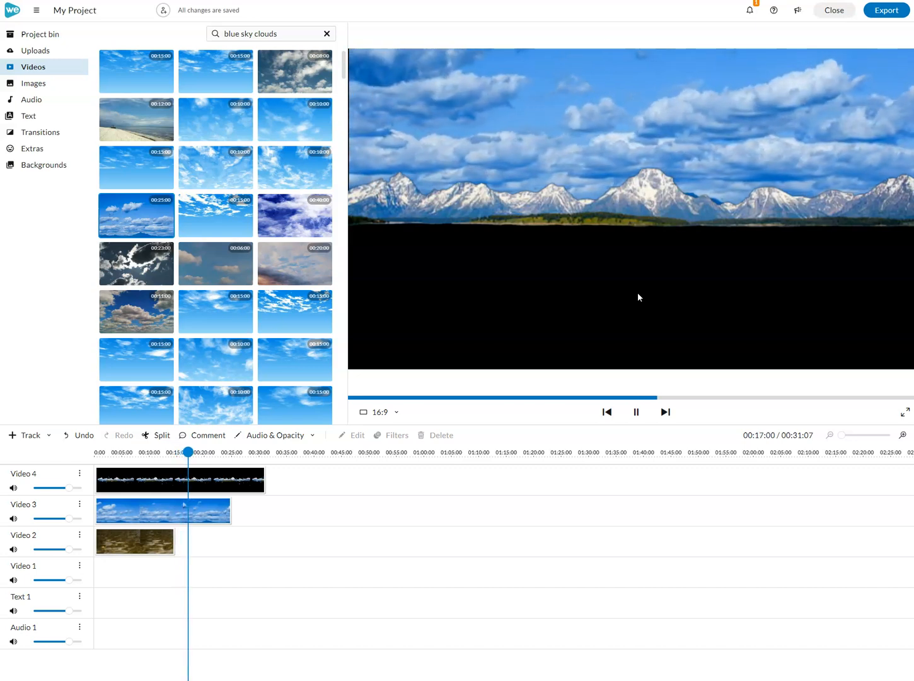
left_click(345, 487)
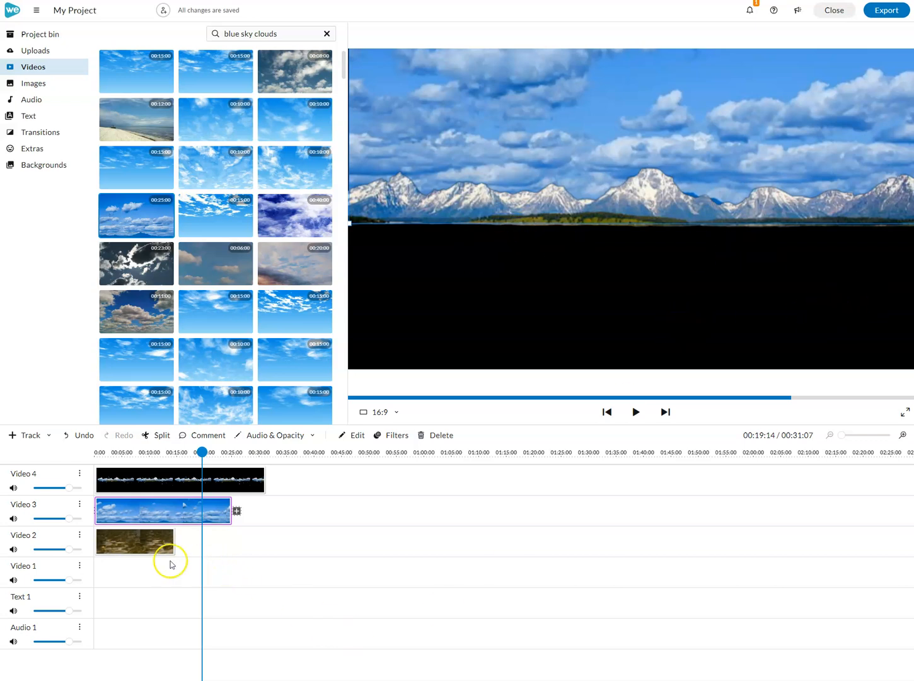
left_click(137, 544)
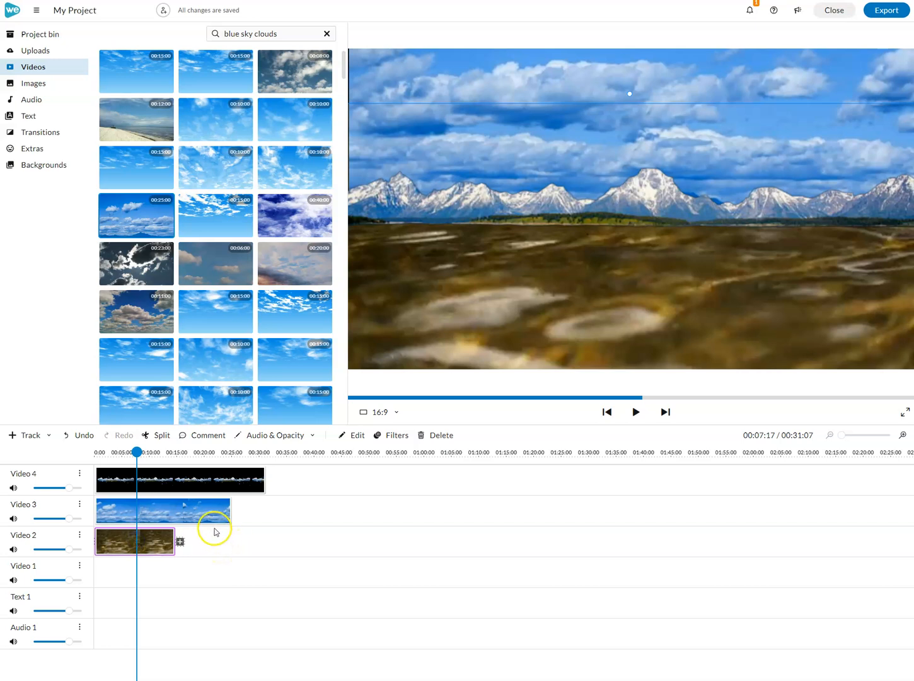
key("space")
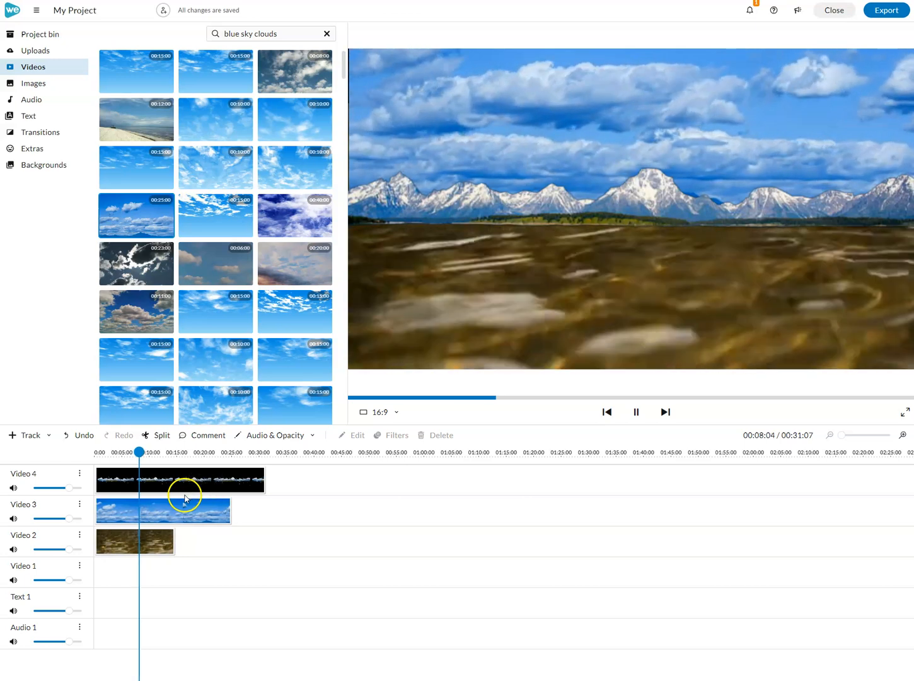
key("space")
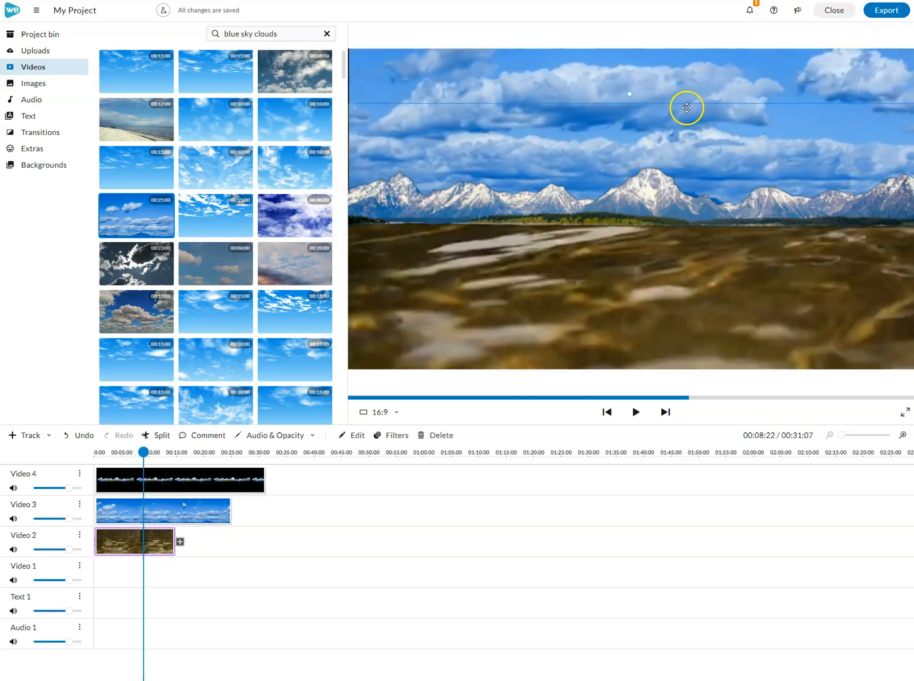